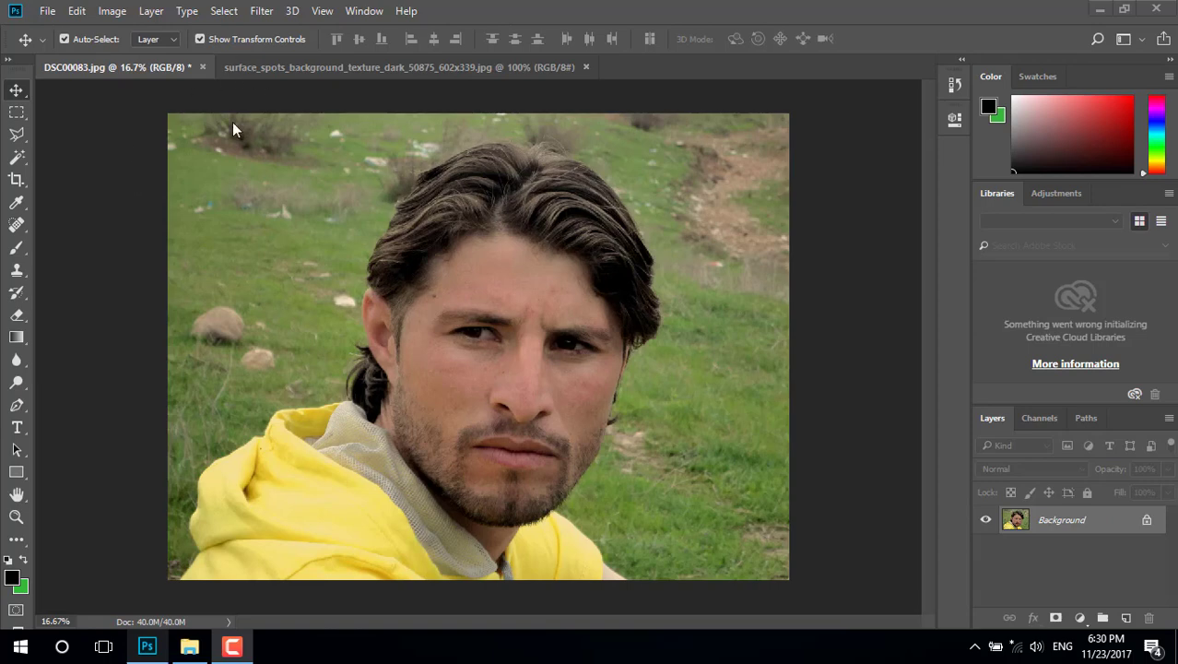
# Glance at the orange texture, then duplicate the face photo's Background layer as Background copy
pyautogui.click(324, 71)
pyautogui.click(311, 70)
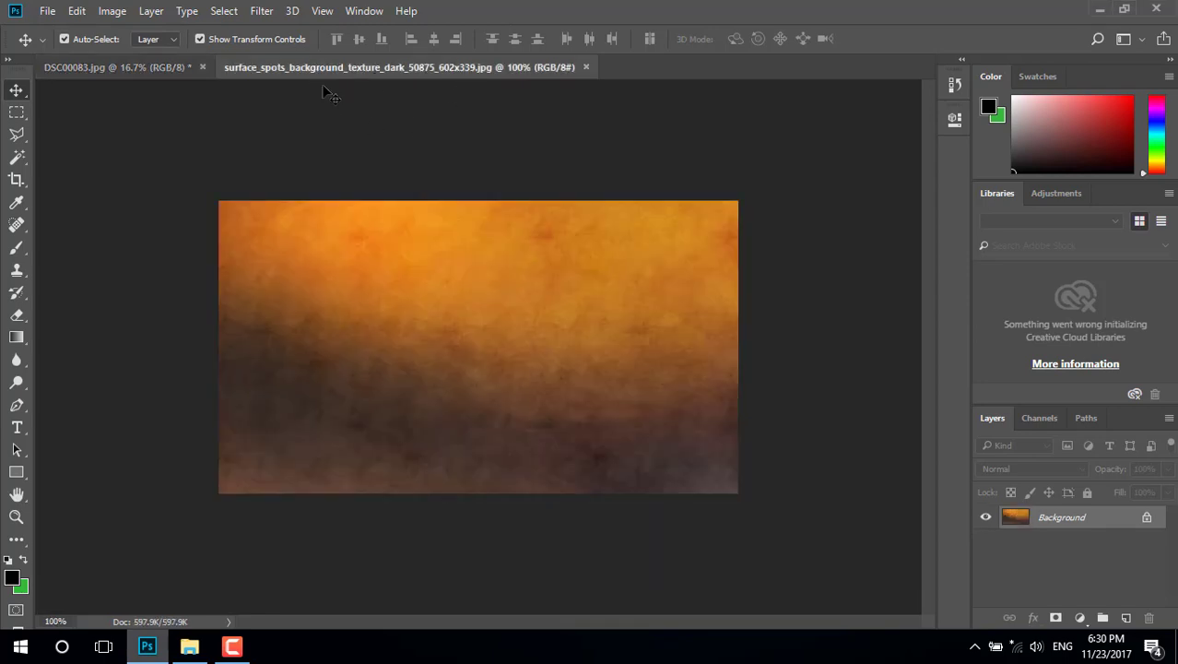
pyautogui.click(152, 78)
pyautogui.click(290, 66)
pyautogui.click(147, 72)
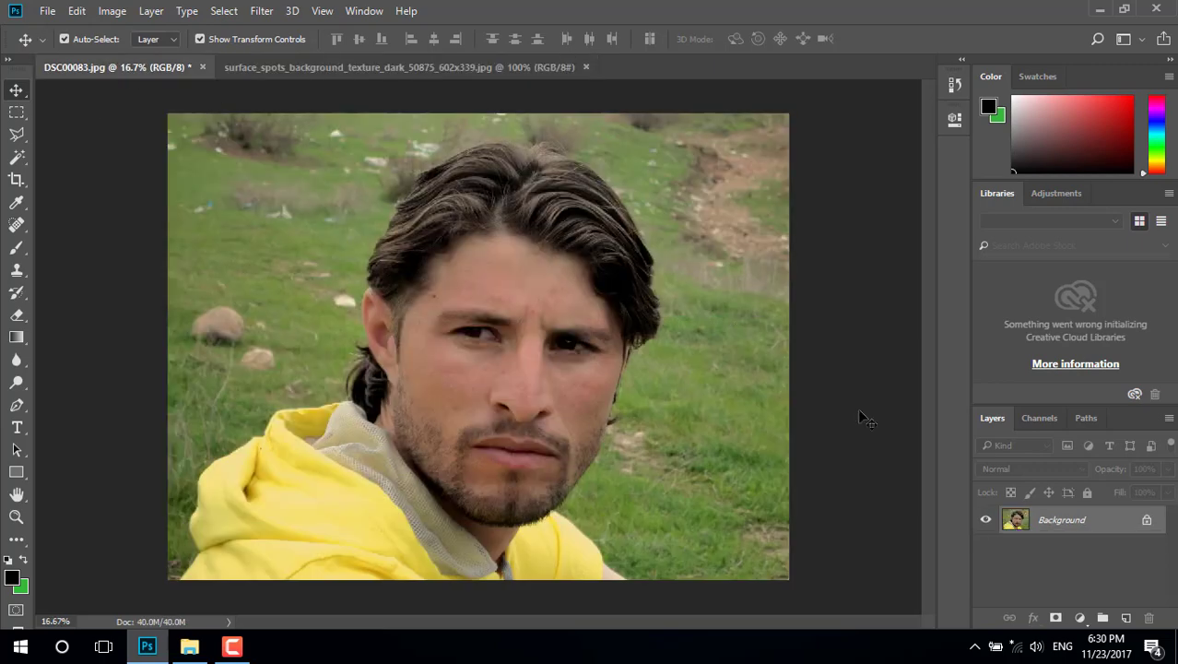
pyautogui.moveTo(1072, 521); pyautogui.dragTo(1124, 618)
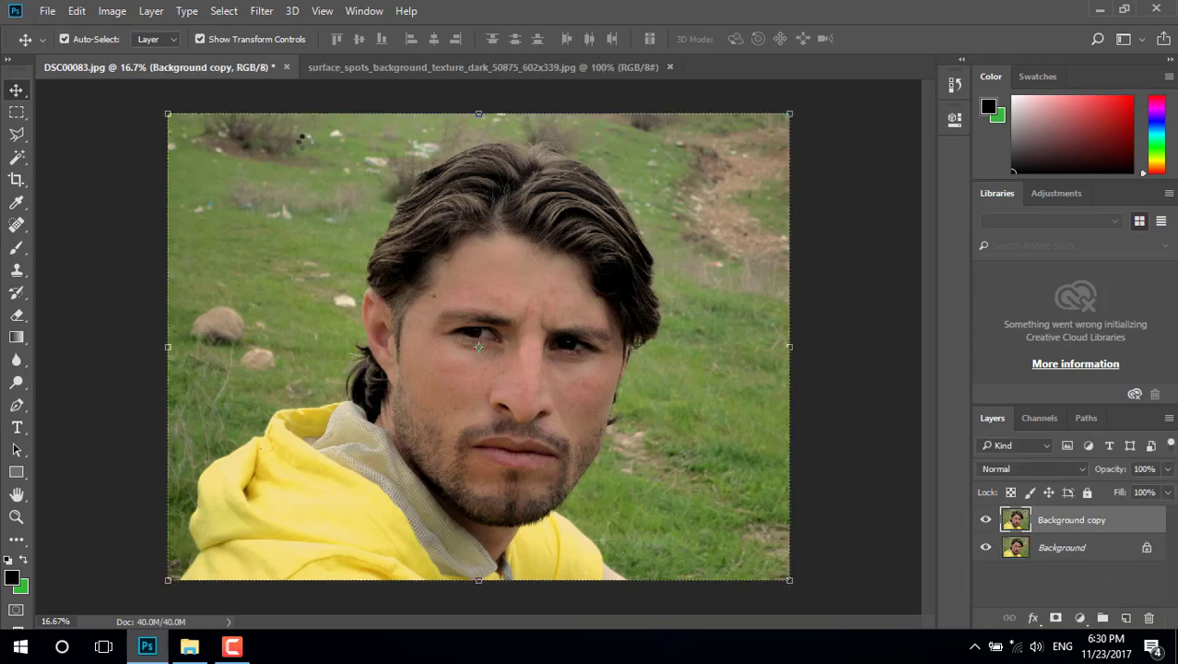
# With the Polygonal Lasso, start outlining the head at the chin, collar and jawline
pyautogui.click(17, 136)
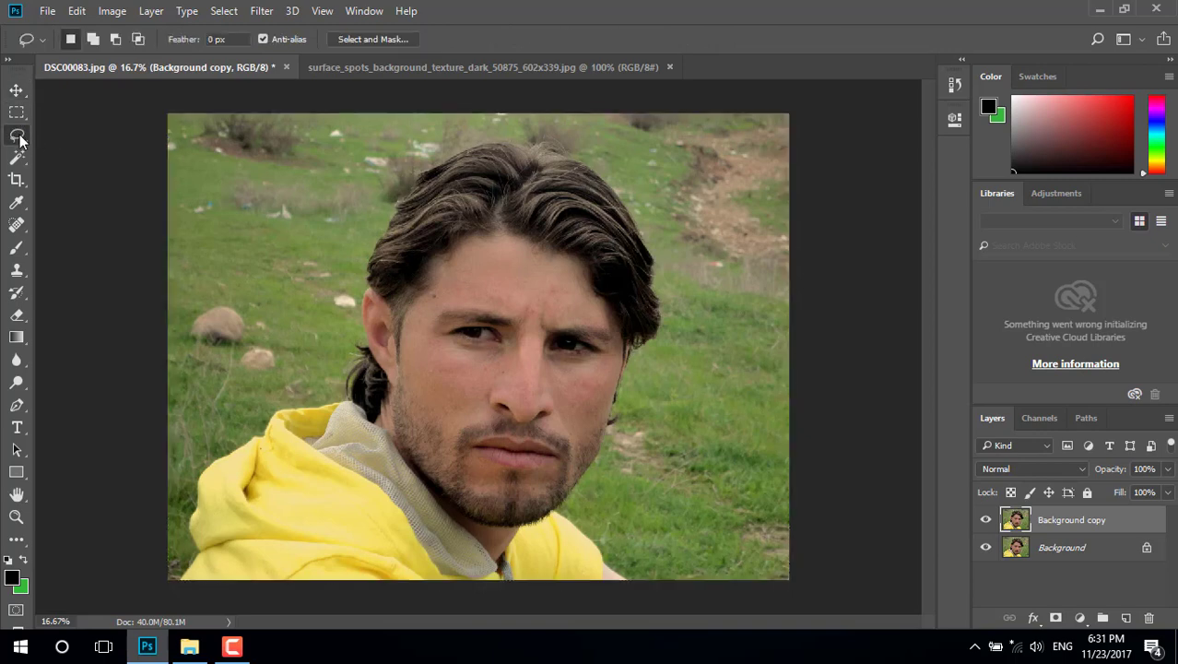
pyautogui.rightClick(19, 138)
pyautogui.click(59, 155)
pyautogui.click(502, 562)
pyautogui.click(525, 530)
pyautogui.click(558, 515)
# Trace over the hair and down the left side, closing the head selection
pyautogui.click(668, 316)
pyautogui.click(597, 148)
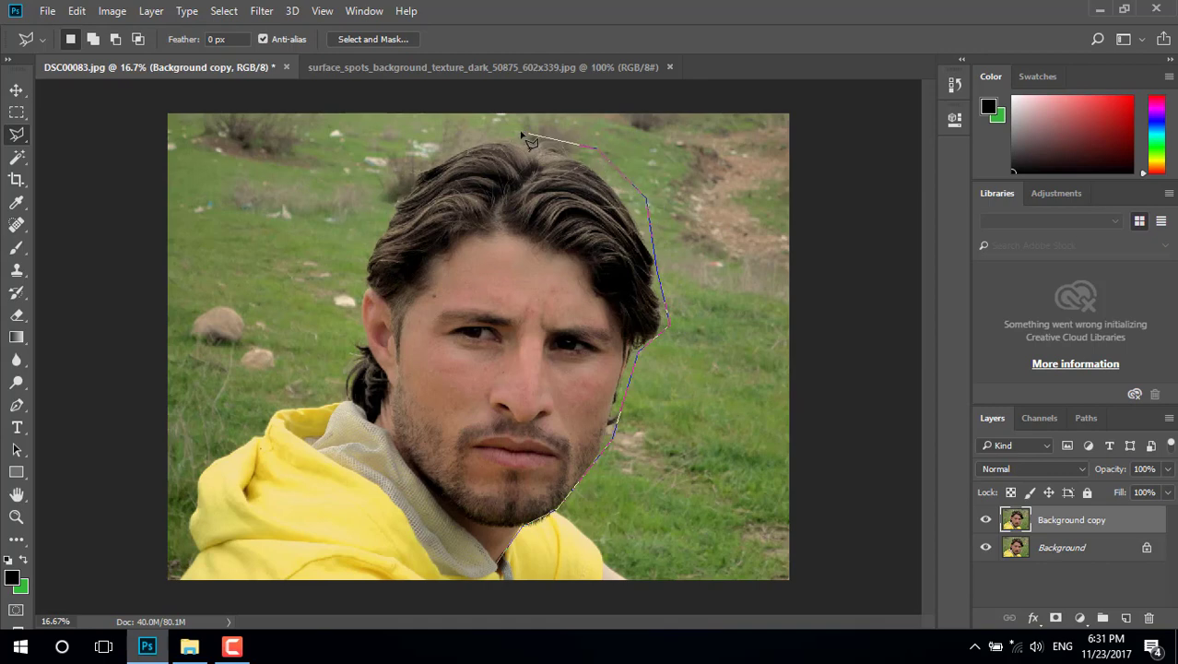
pyautogui.click(521, 129)
pyautogui.click(346, 341)
pyautogui.click(343, 386)
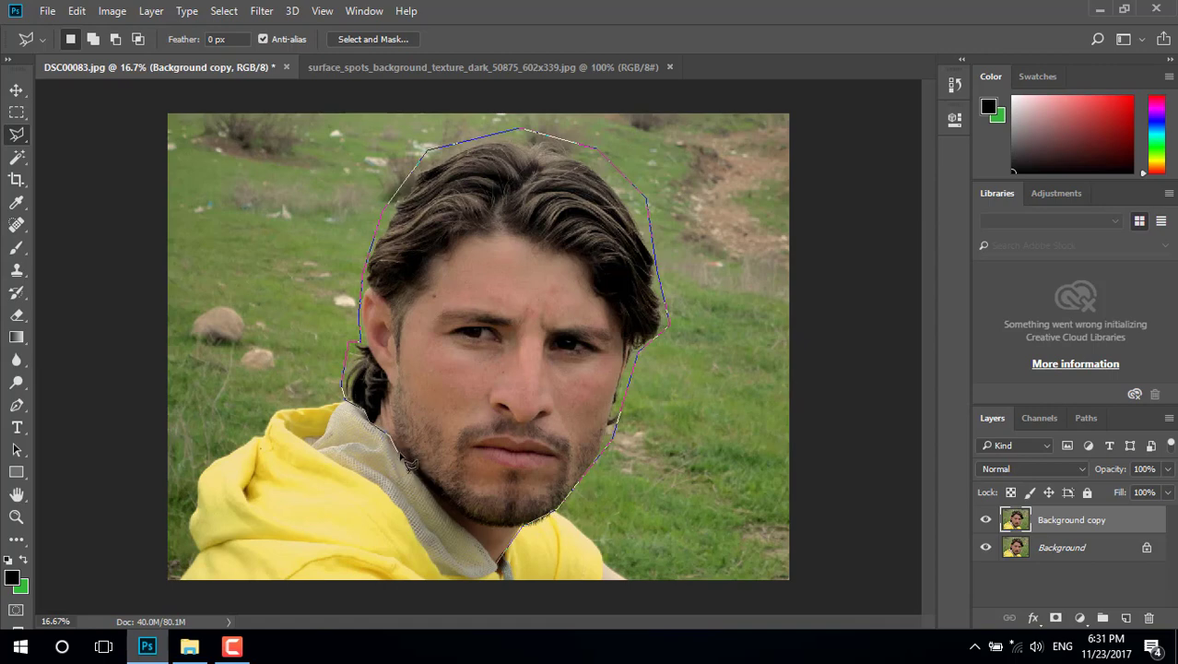
pyautogui.click(429, 492)
pyautogui.click(498, 557)
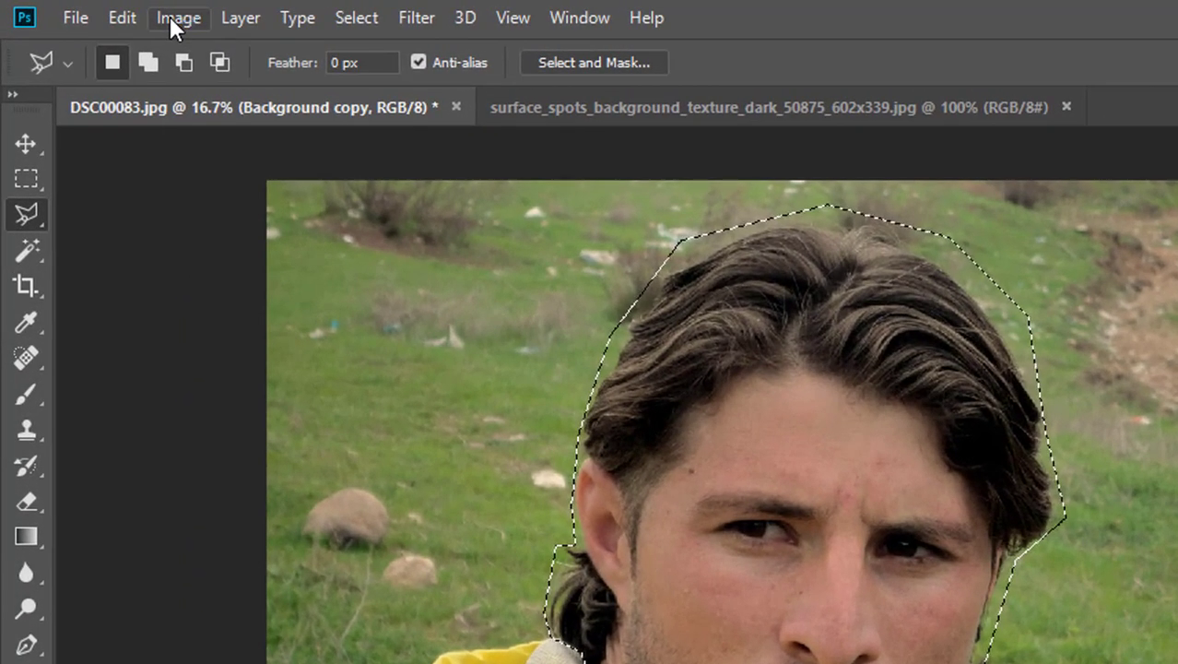
# Apply a Threshold adjustment at level 79 to the selected head
pyautogui.click(111, 11)
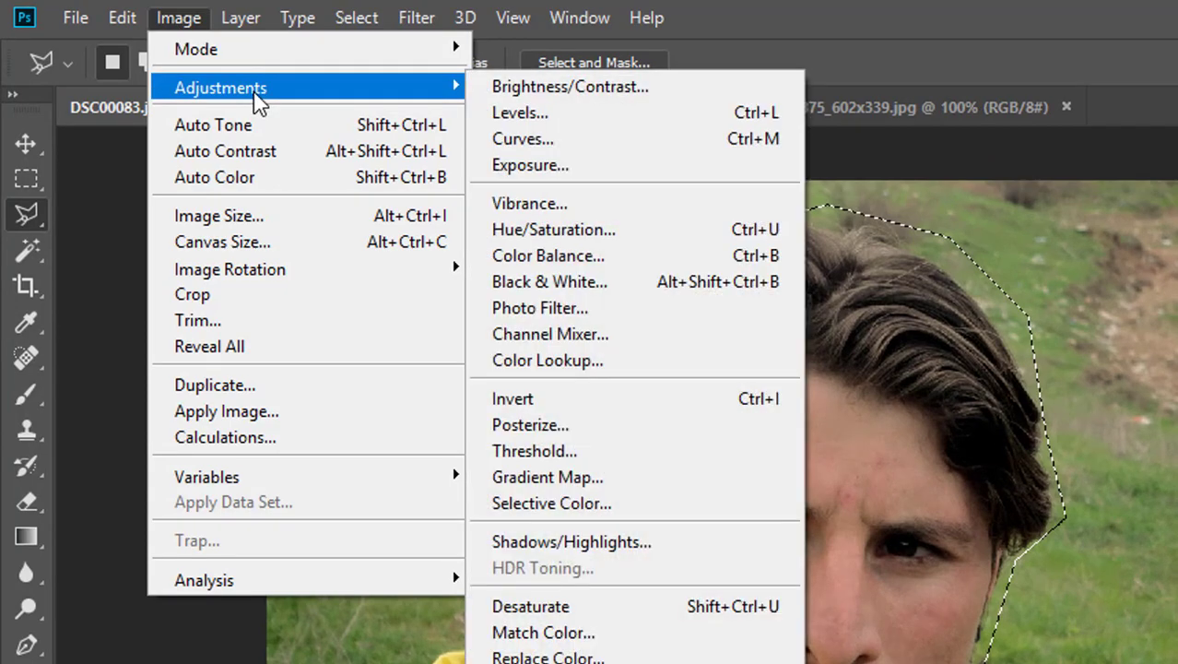
pyautogui.moveTo(221, 88)
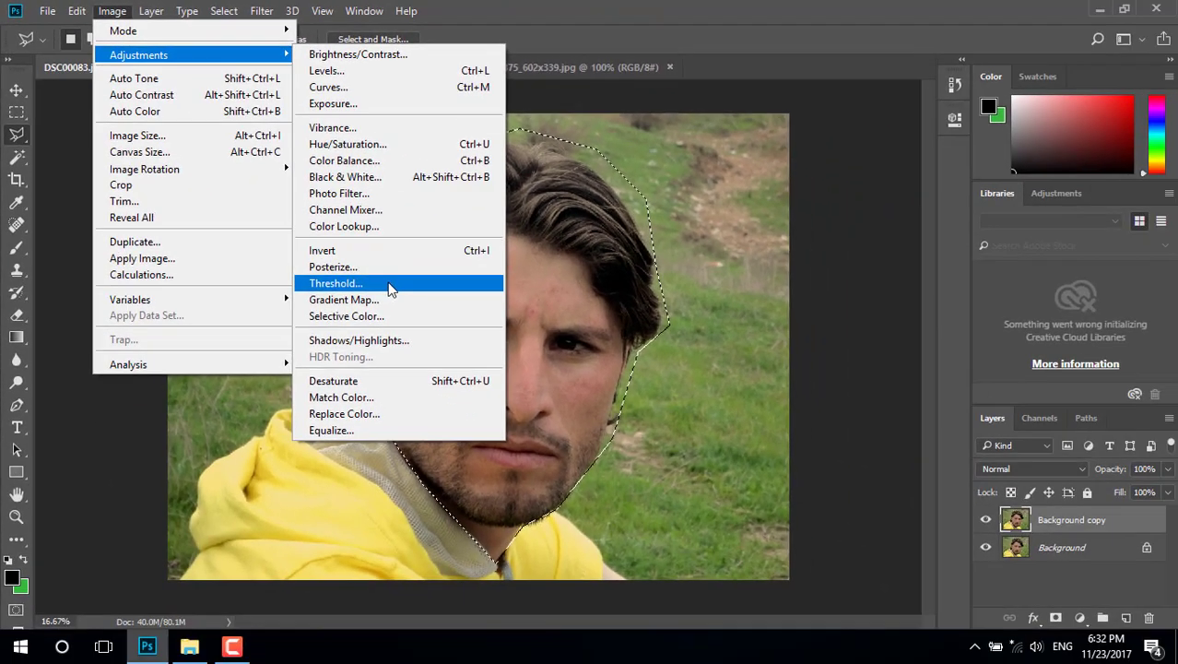
pyautogui.click(491, 358)
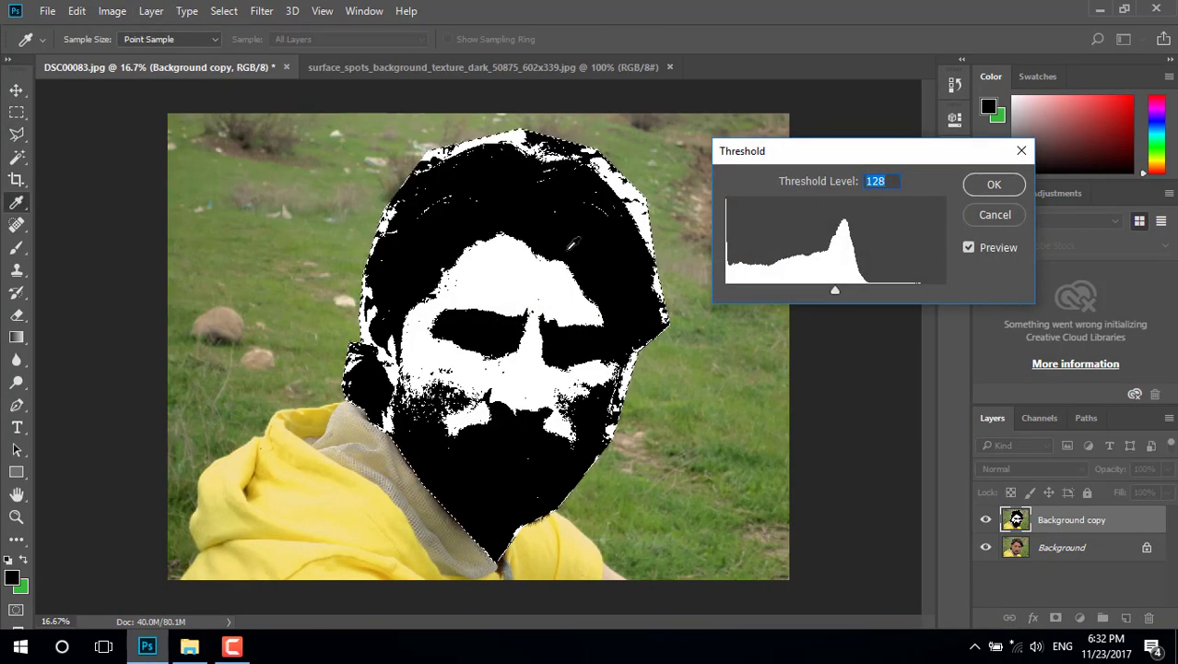
pyautogui.moveTo(832, 286)
pyautogui.mouseDown()
pyautogui.moveTo(754, 284)
pyautogui.moveTo(792, 277)
pyautogui.mouseUp()
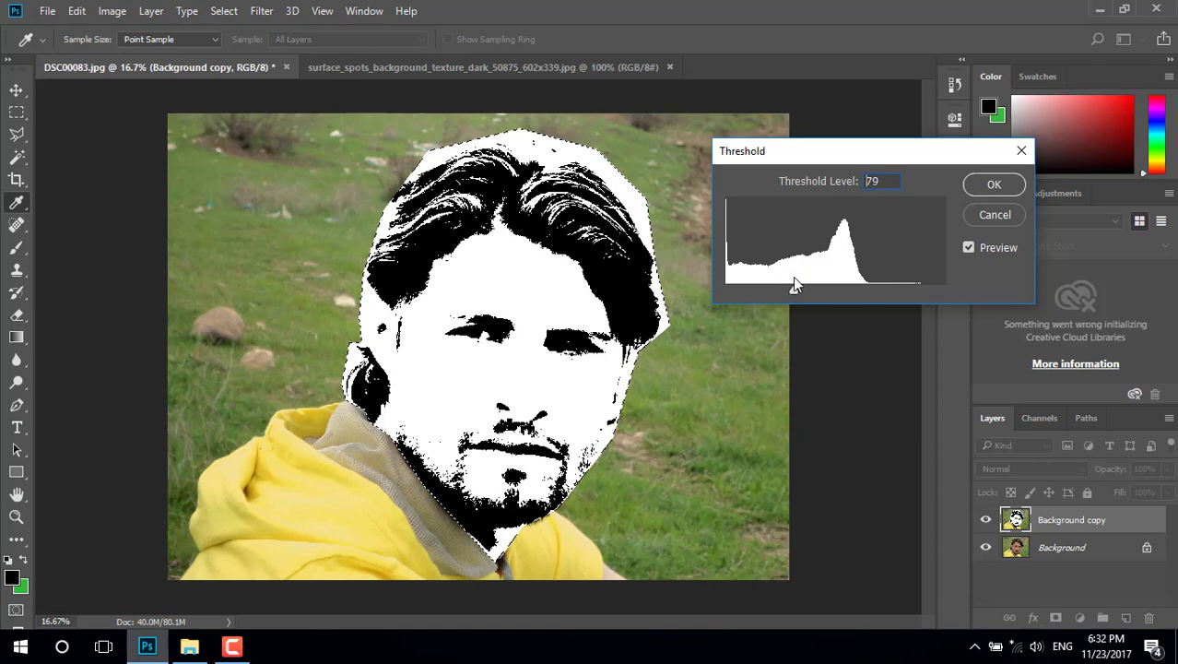
pyautogui.click(988, 184)
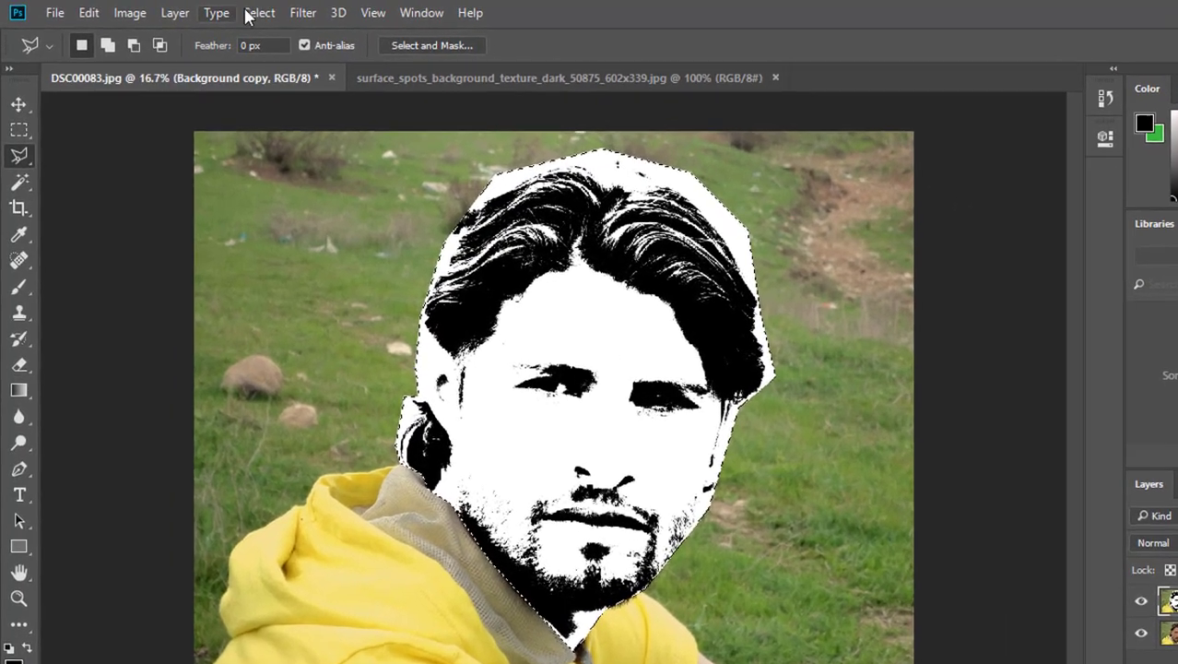
# Select the black areas with Color Range, sampling black at Fuzziness 106
pyautogui.click(223, 10)
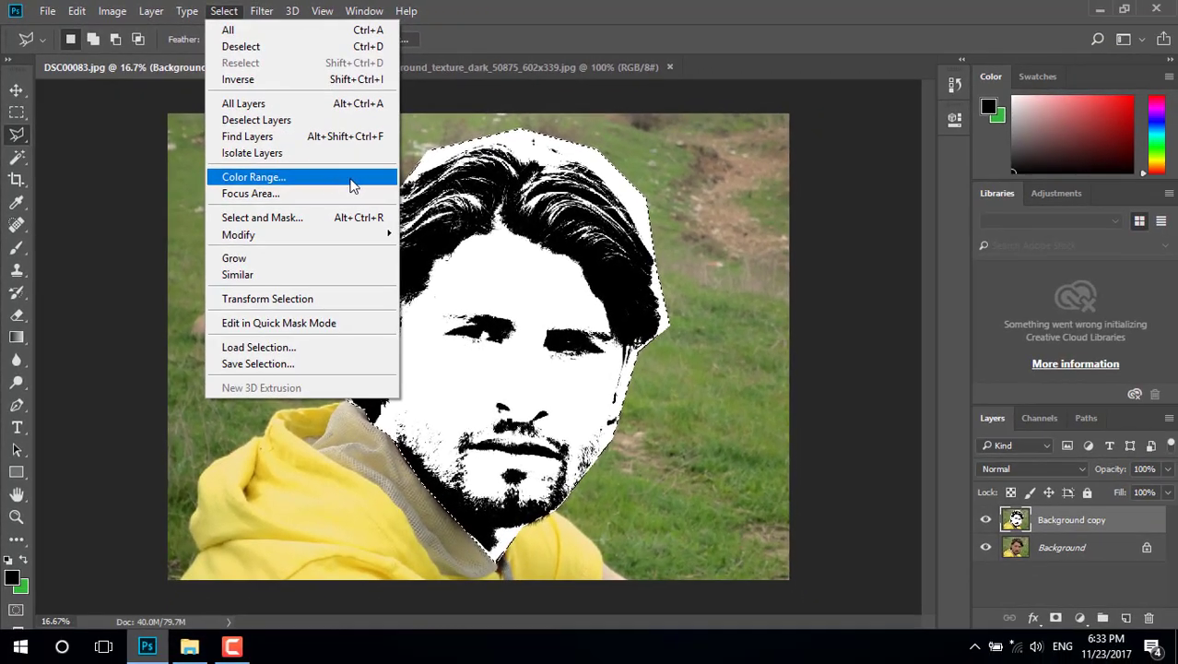
pyautogui.click(352, 185)
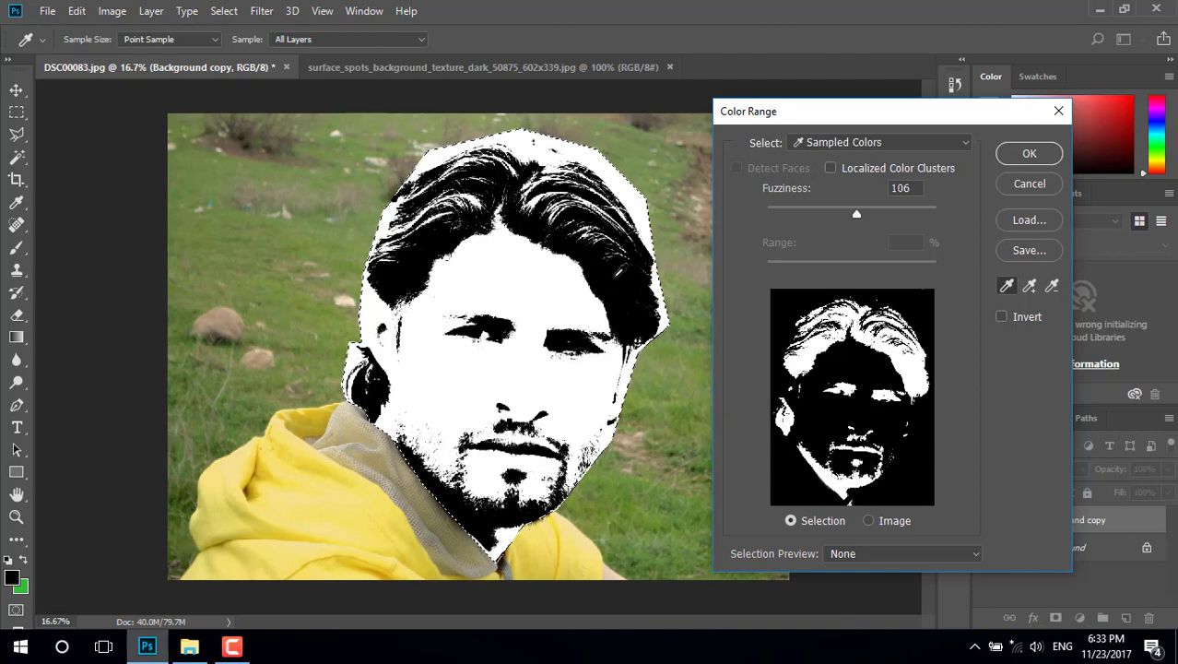
pyautogui.click(565, 272)
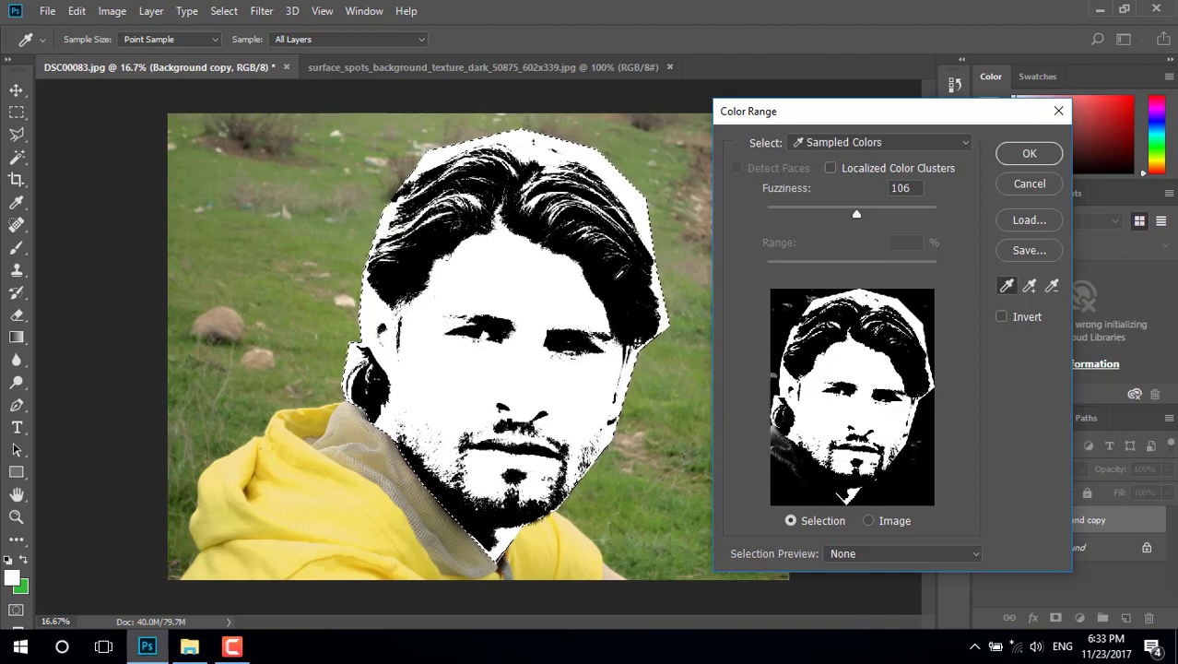
pyautogui.click(613, 274)
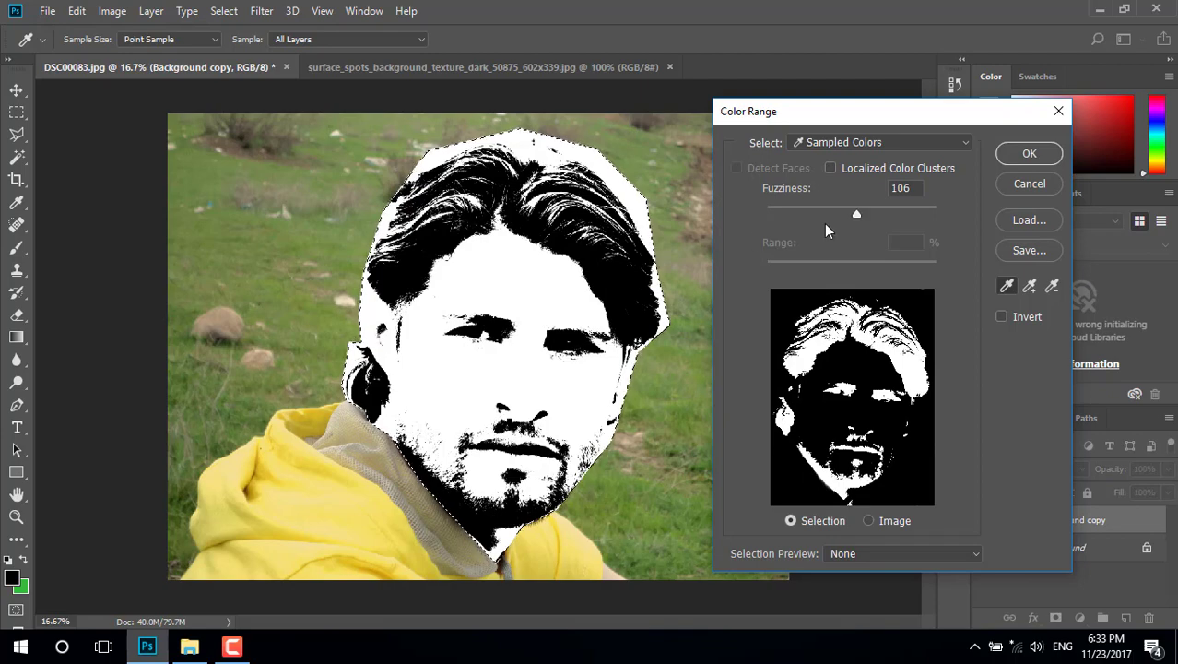
pyautogui.click(1029, 155)
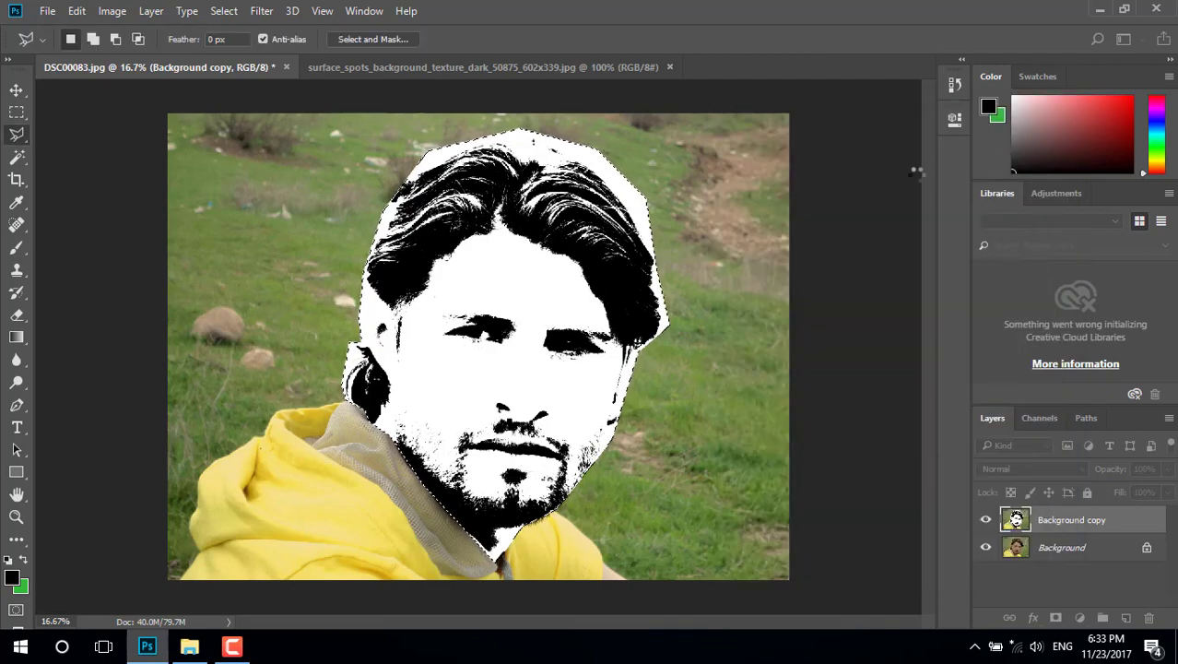
pyautogui.click(47, 11)
# Create a new 1080×720 px, 300 ppi white document (Untitled-1)
pyautogui.press('Escape')
pyautogui.hotkey('ctrl', 'n')
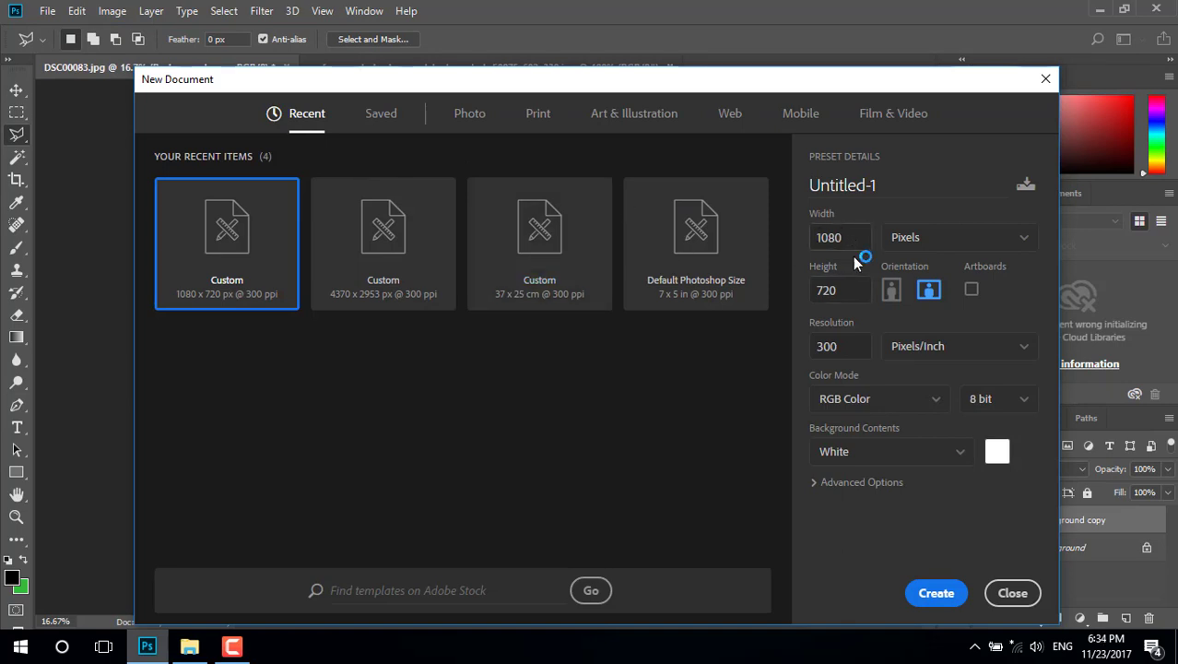
pyautogui.click(923, 580)
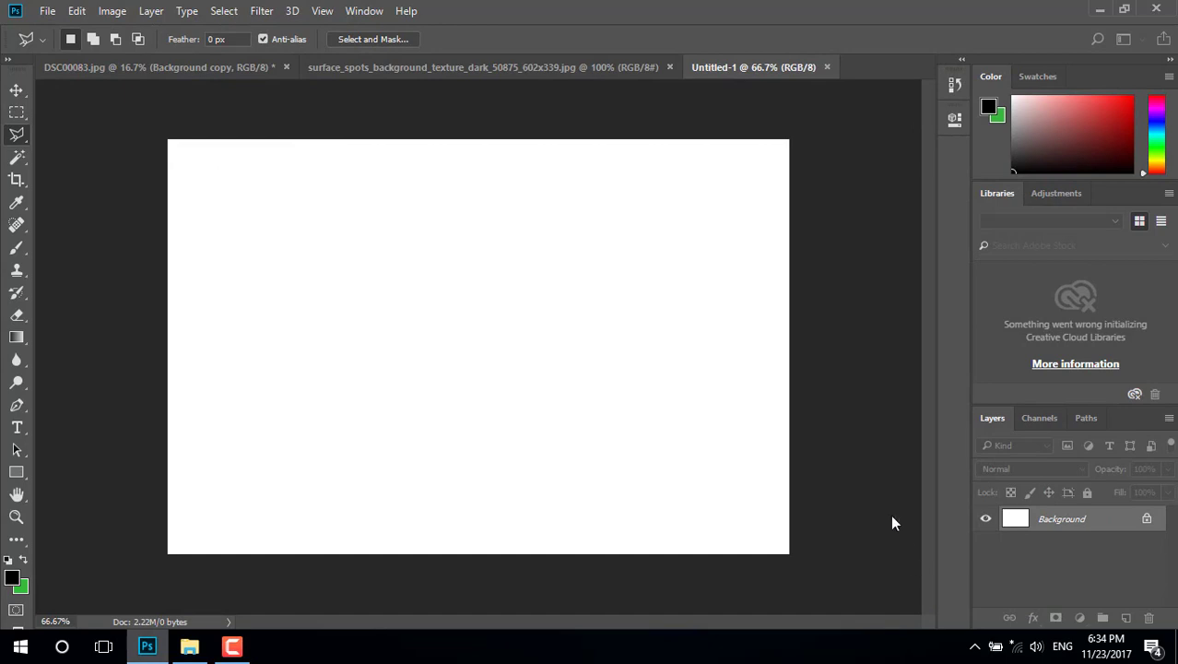
# Add a Gradient Fill layer with Radial style
pyautogui.click(1079, 619)
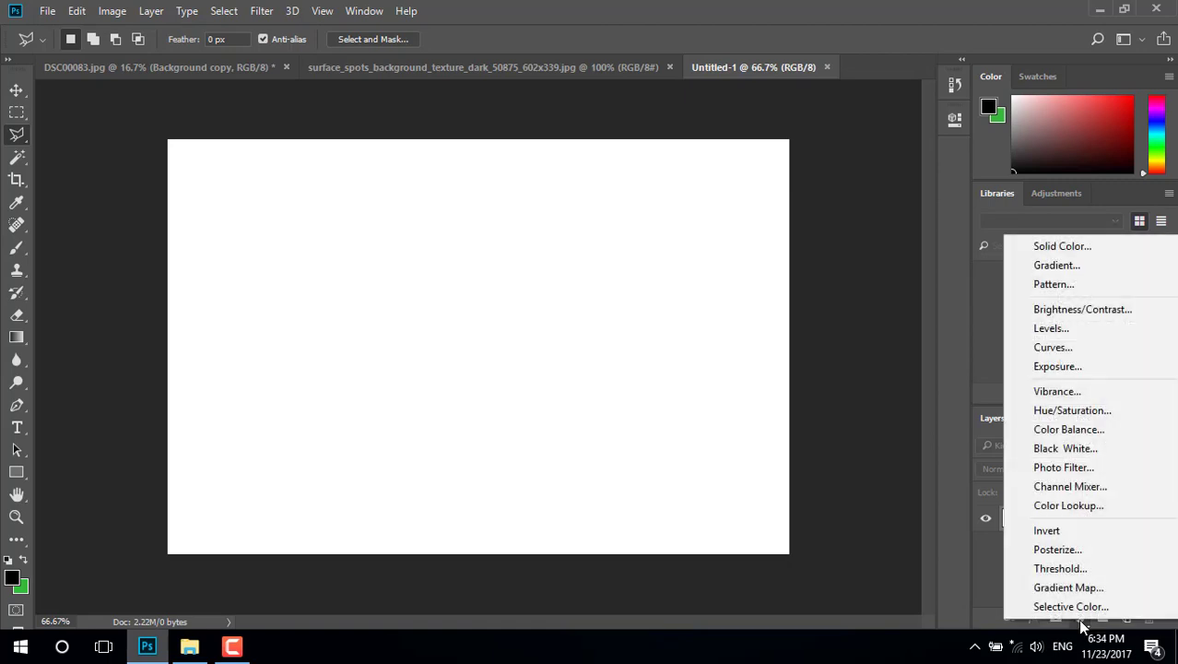
pyautogui.click(1058, 266)
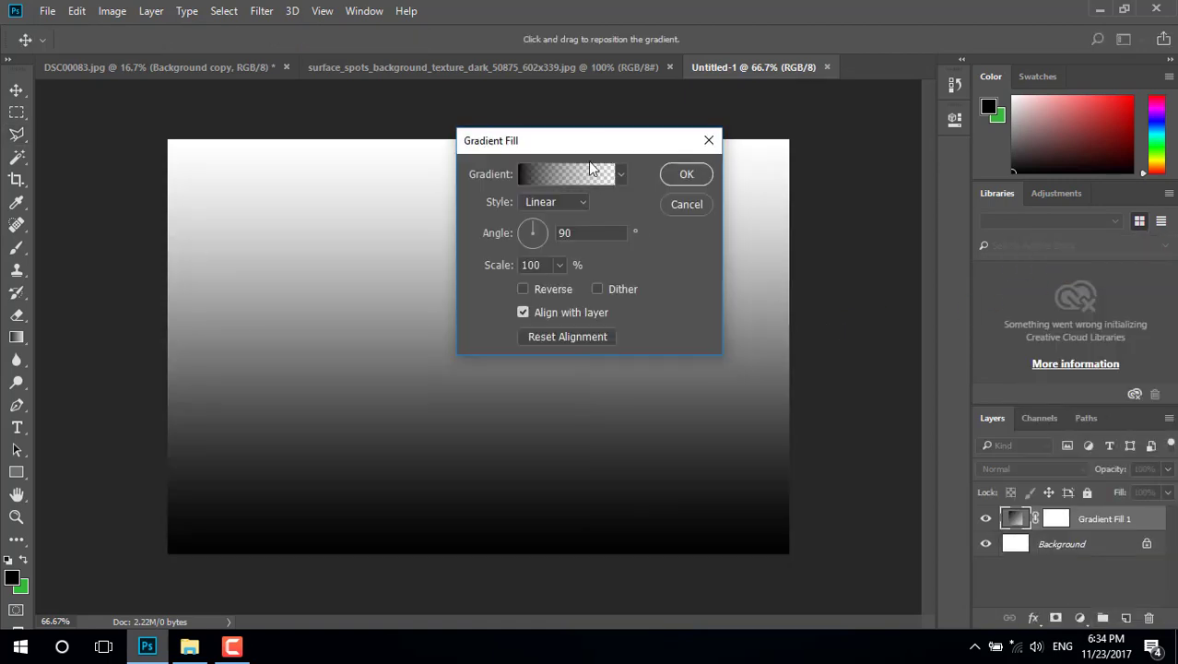
pyautogui.moveTo(594, 135); pyautogui.dragTo(773, 144)
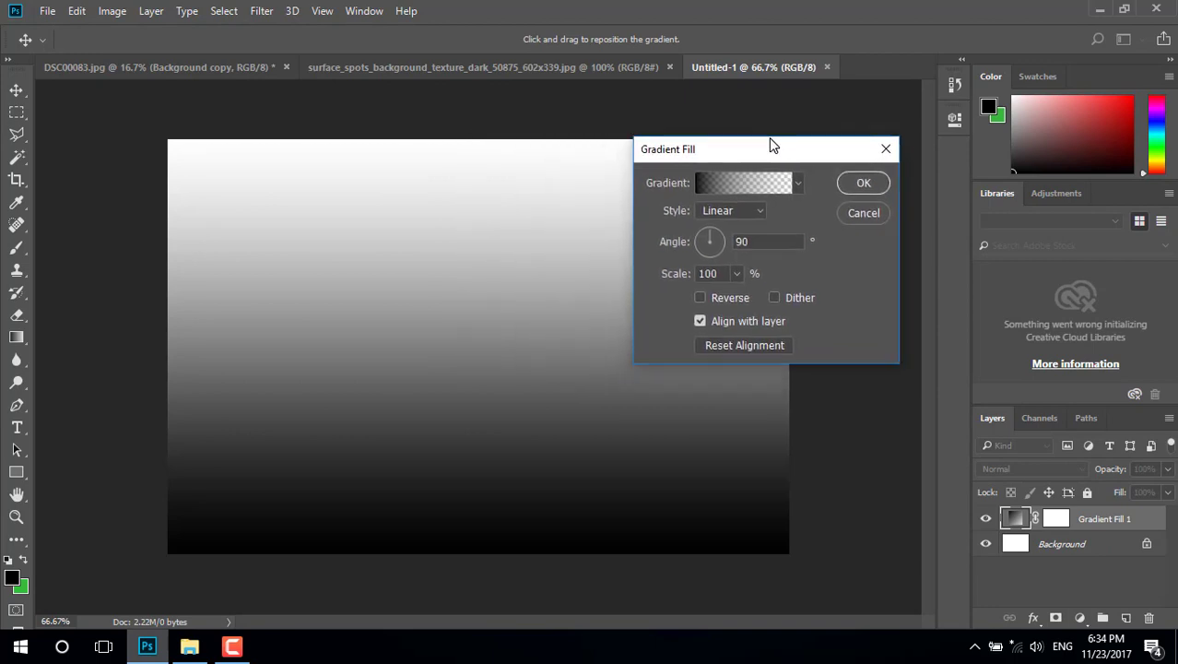
pyautogui.click(737, 214)
pyautogui.click(729, 237)
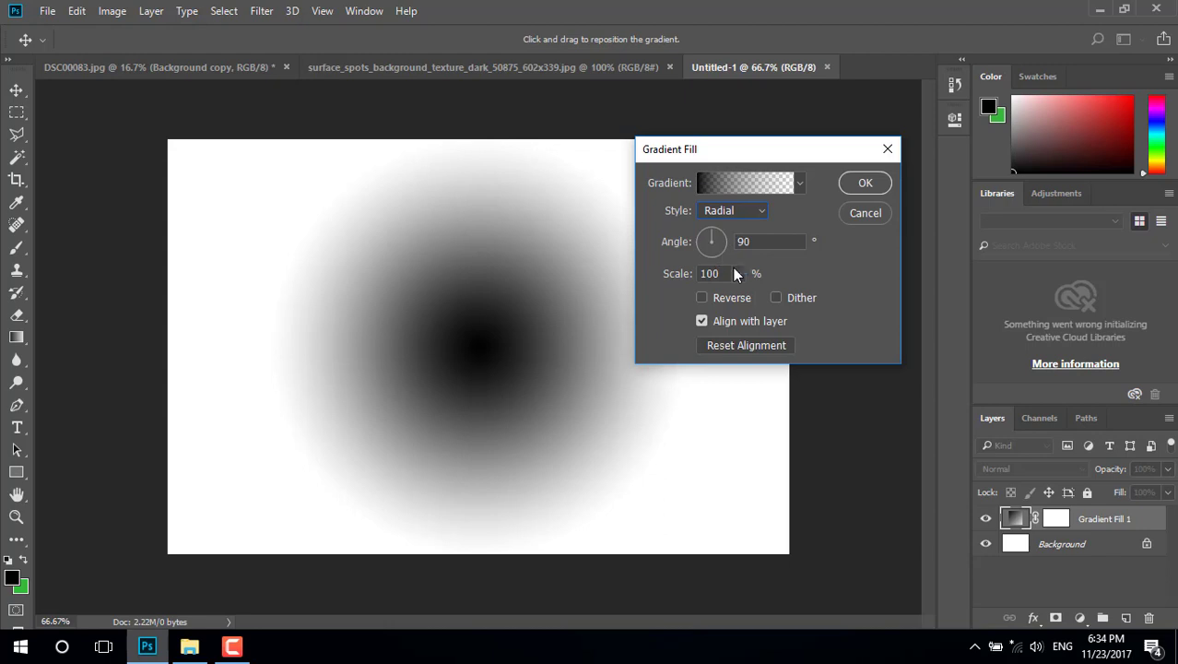
# Reverse the gradient, set its scale to 243%, and confirm the fill
pyautogui.click(737, 274)
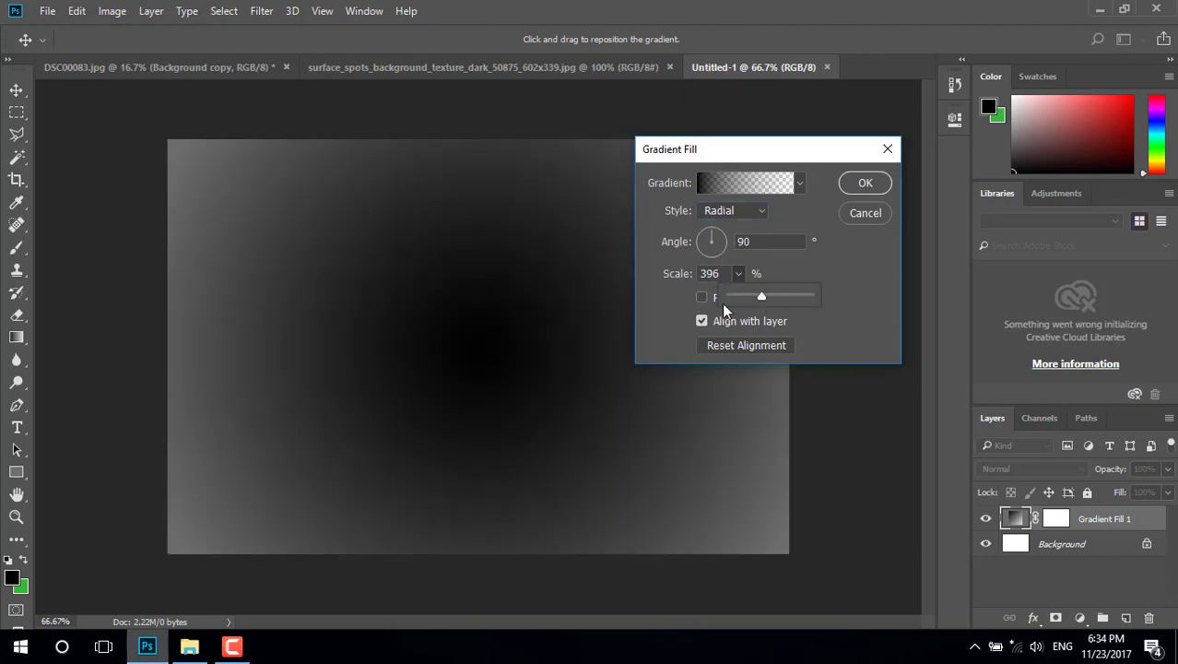
pyautogui.click(835, 258)
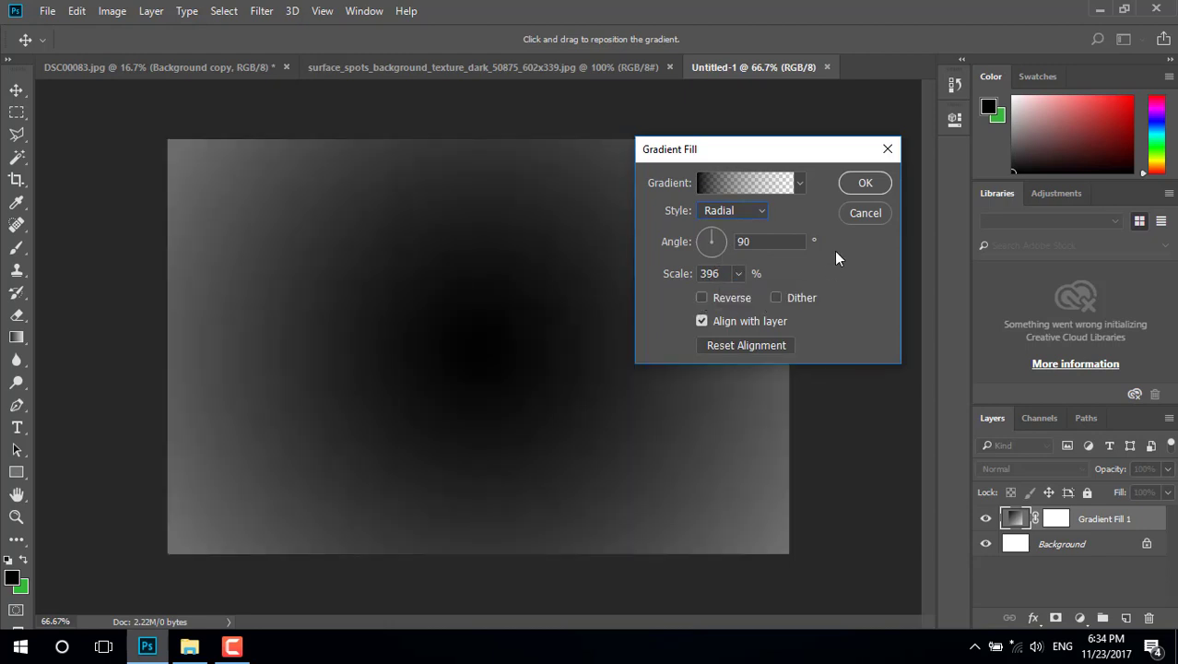
pyautogui.click(701, 298)
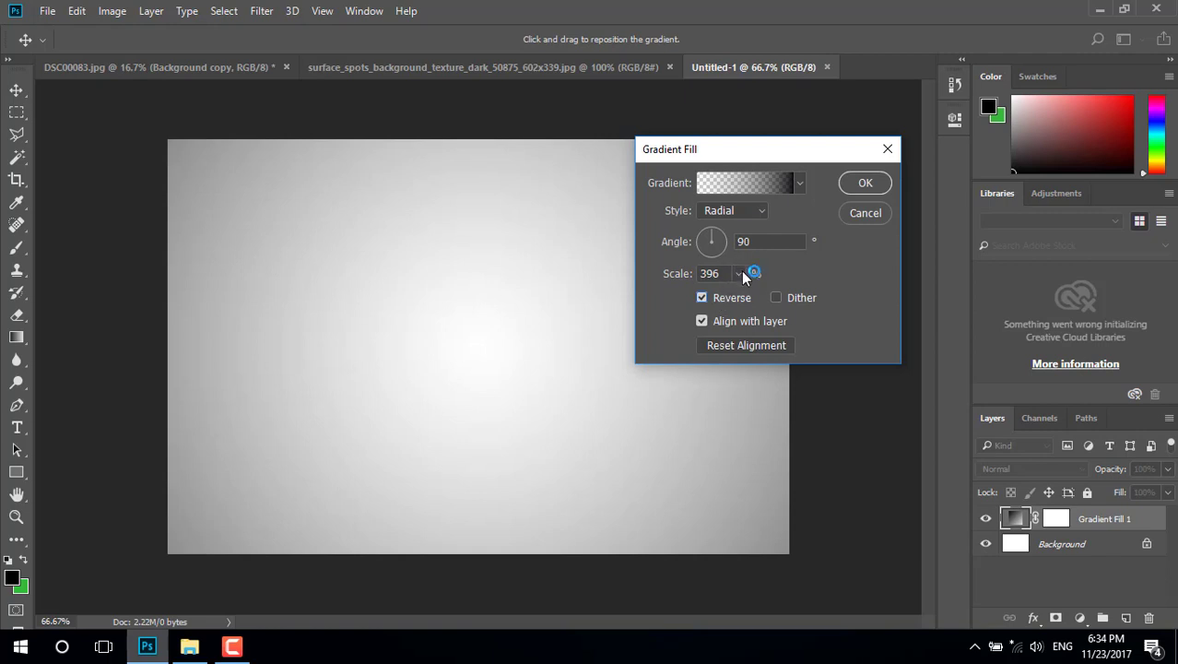
pyautogui.click(738, 274)
pyautogui.moveTo(736, 296)
pyautogui.mouseDown()
pyautogui.moveTo(661, 307)
pyautogui.moveTo(670, 303)
pyautogui.mouseUp()
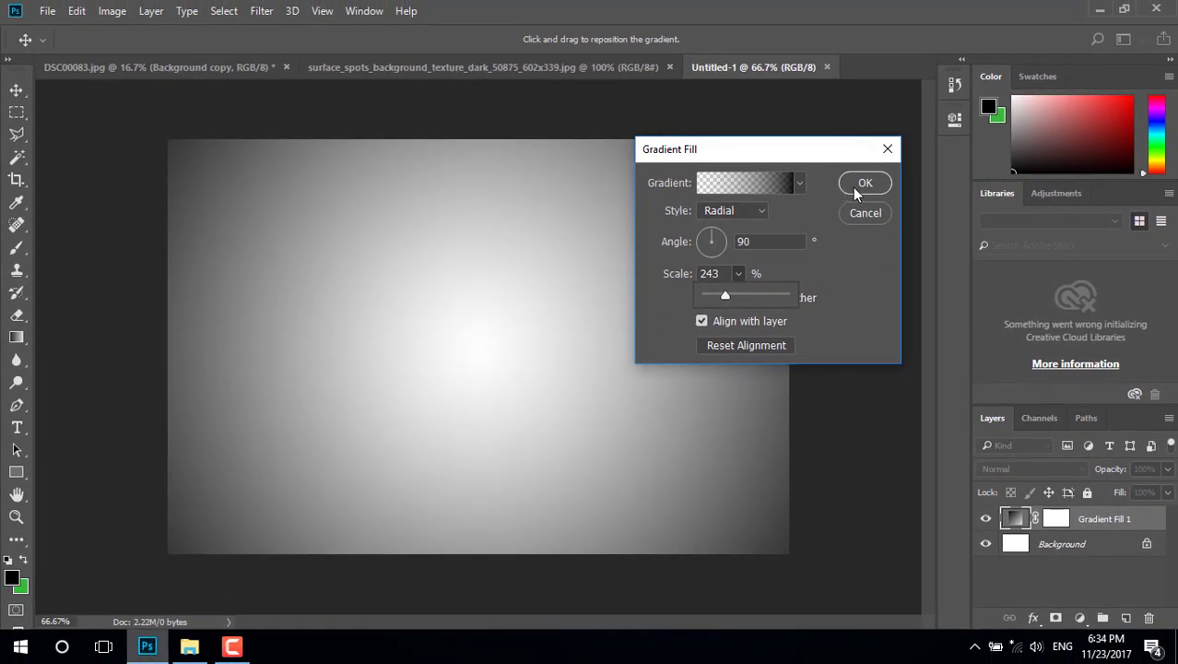
pyautogui.click(855, 189)
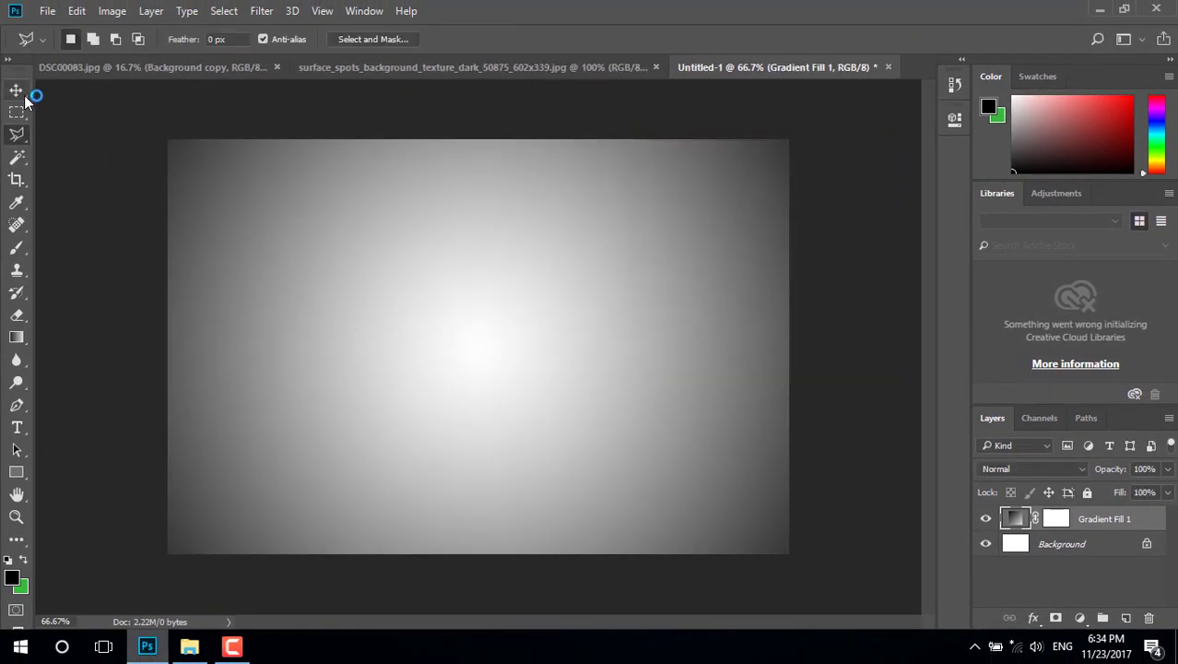
pyautogui.click(15, 90)
pyautogui.click(203, 72)
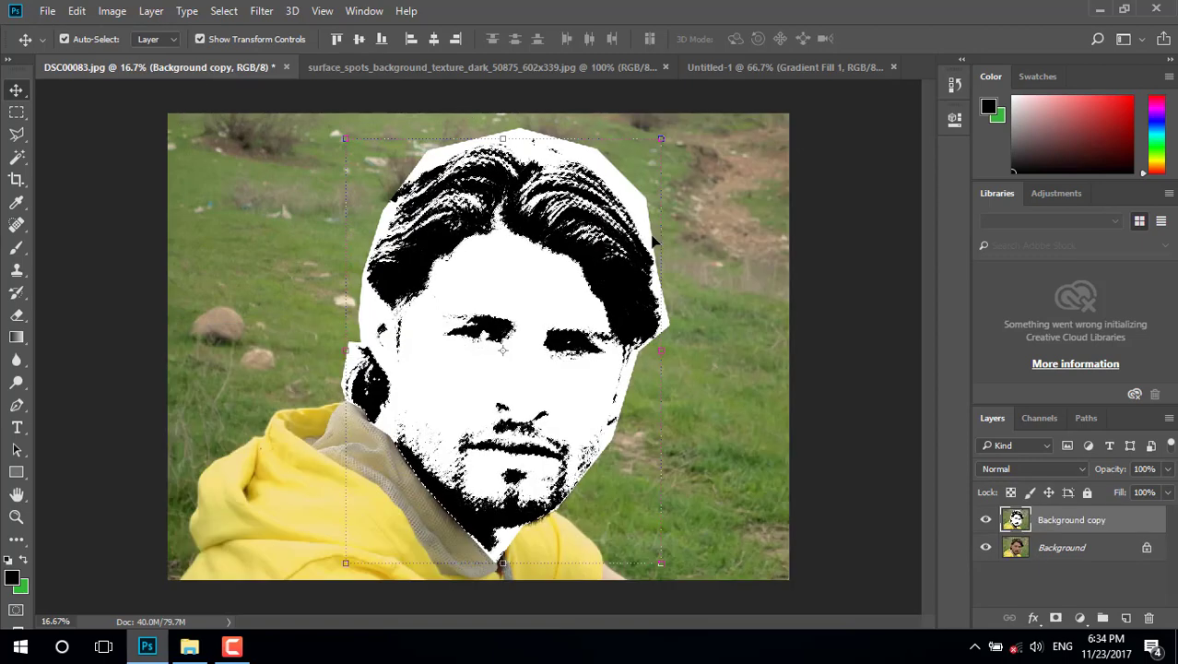
# Drag the threshold head into Untitled-1 as Layer 1 and roughly position it
pyautogui.moveTo(790, 65); pyautogui.dragTo(585, 248)
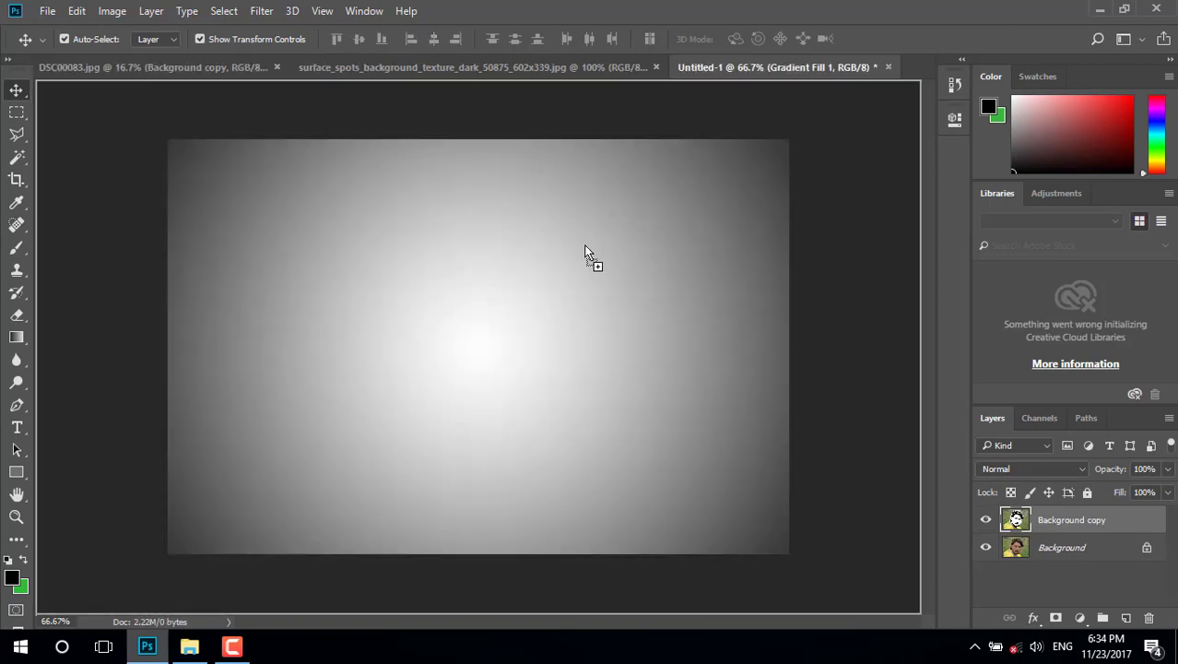
pyautogui.moveTo(500, 333); pyautogui.dragTo(499, 330)
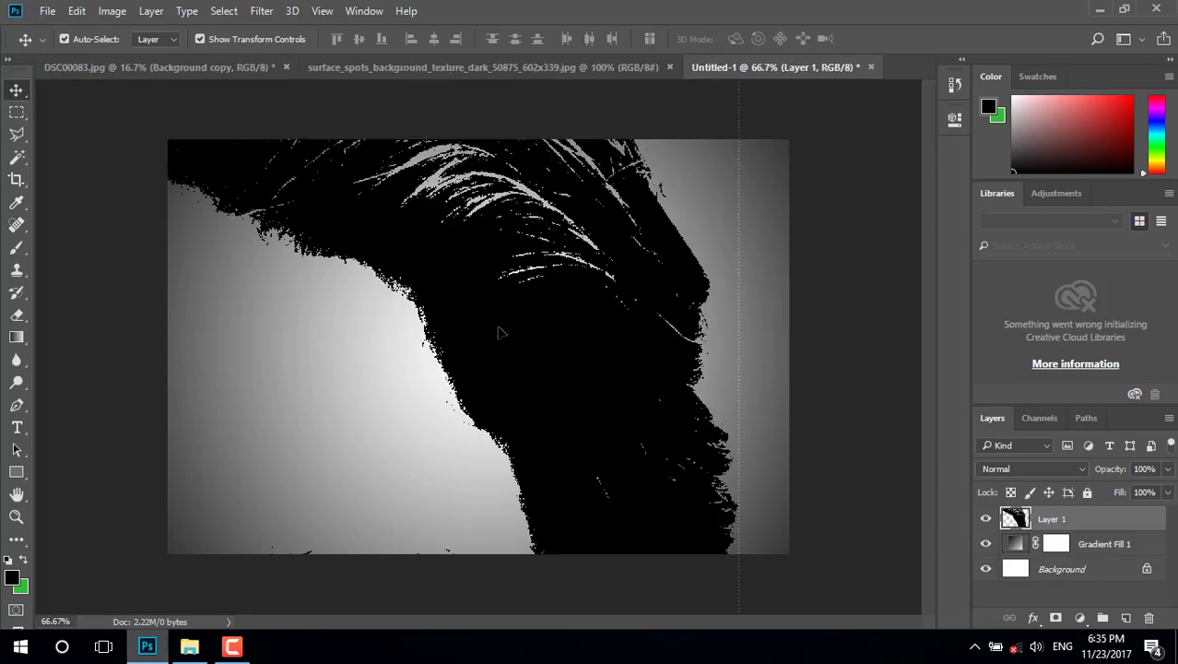
pyautogui.moveTo(472, 269)
pyautogui.mouseDown()
pyautogui.moveTo(779, 532)
pyautogui.moveTo(452, 304)
pyautogui.mouseUp()
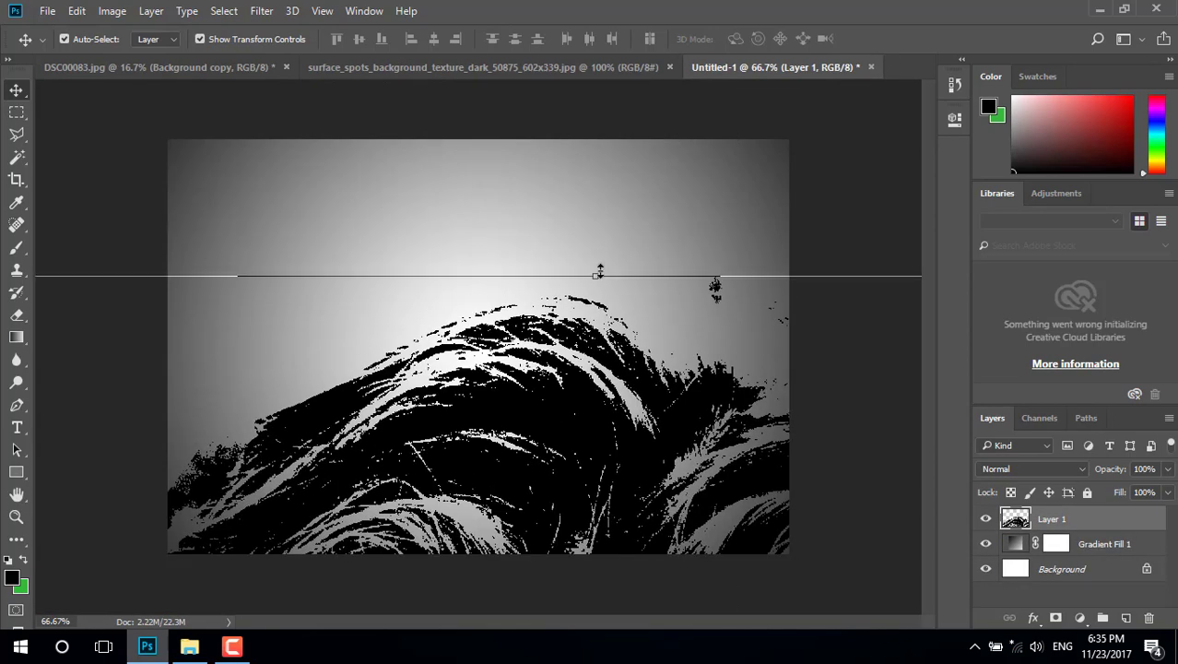
pyautogui.moveTo(572, 303)
pyautogui.mouseDown()
pyautogui.moveTo(702, 293)
pyautogui.moveTo(681, 354)
pyautogui.mouseUp()
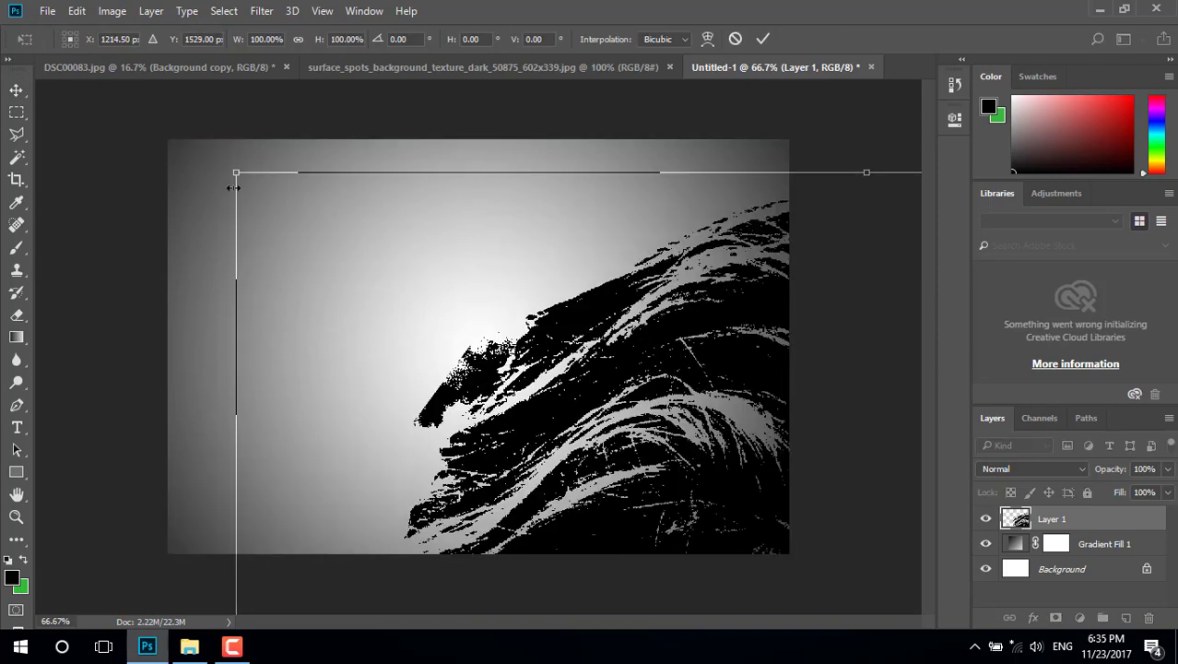
pyautogui.moveTo(361, 246)
pyautogui.mouseDown()
pyautogui.moveTo(717, 441)
pyautogui.moveTo(305, 154)
pyautogui.moveTo(681, 520)
pyautogui.moveTo(315, 167)
pyautogui.moveTo(298, 443)
pyautogui.mouseUp()
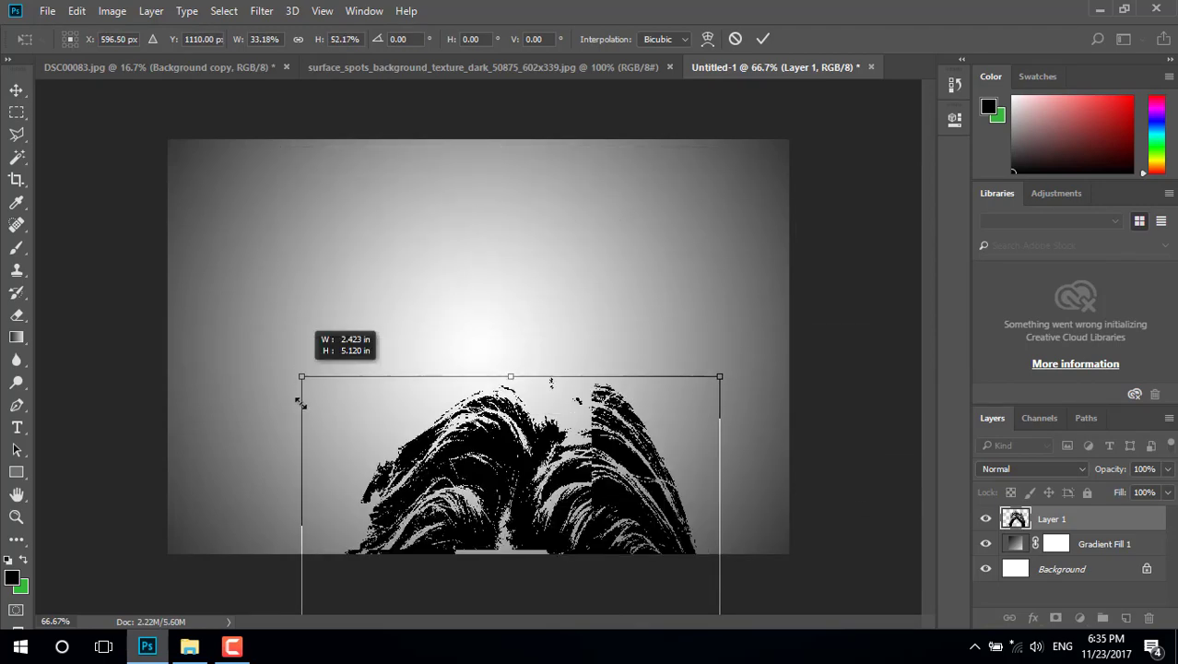
pyautogui.moveTo(550, 449)
pyautogui.mouseDown()
pyautogui.moveTo(503, 170)
pyautogui.moveTo(464, 432)
pyautogui.mouseUp()
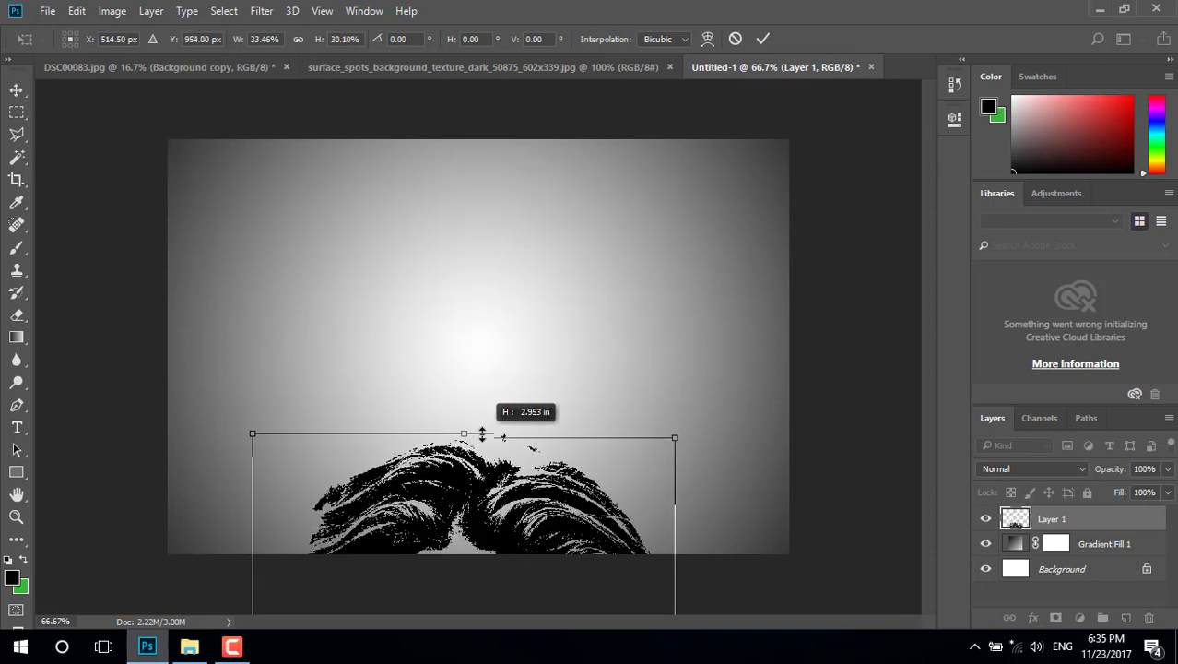
# Scale the face down and commit it at the upper centre of the canvas
pyautogui.moveTo(460, 350); pyautogui.dragTo(462, 57)
pyautogui.moveTo(484, 156); pyautogui.dragTo(483, 179)
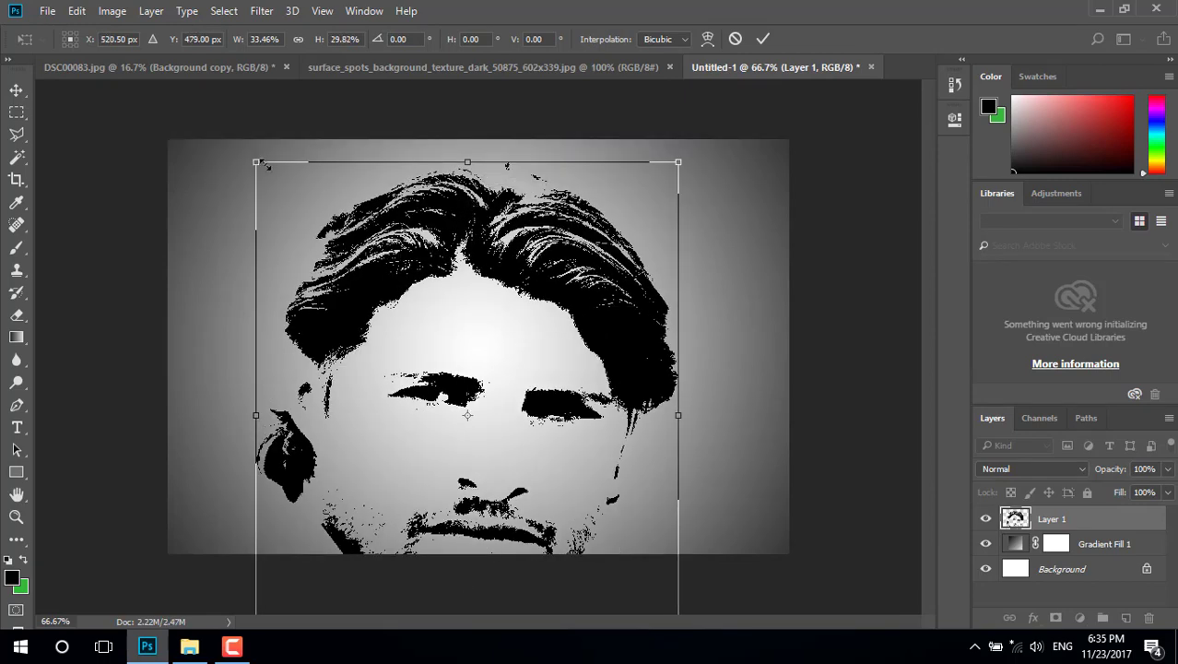
pyautogui.moveTo(253, 161); pyautogui.dragTo(510, 457)
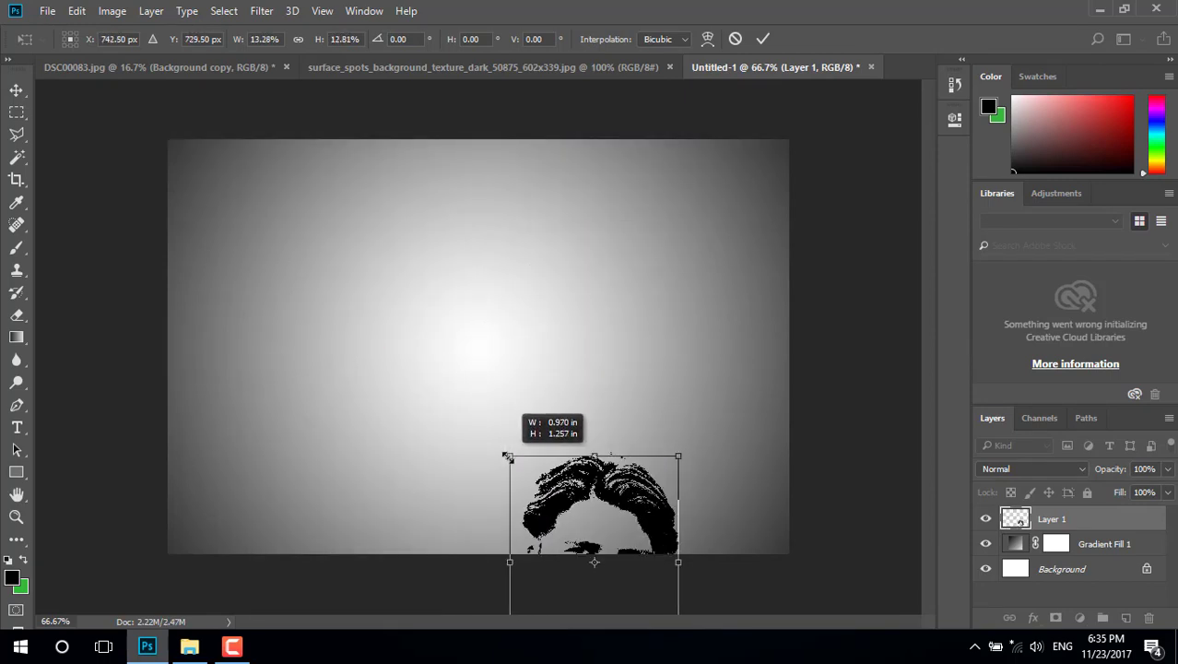
pyautogui.moveTo(599, 495)
pyautogui.mouseDown()
pyautogui.moveTo(462, 232)
pyautogui.moveTo(459, 161)
pyautogui.mouseUp()
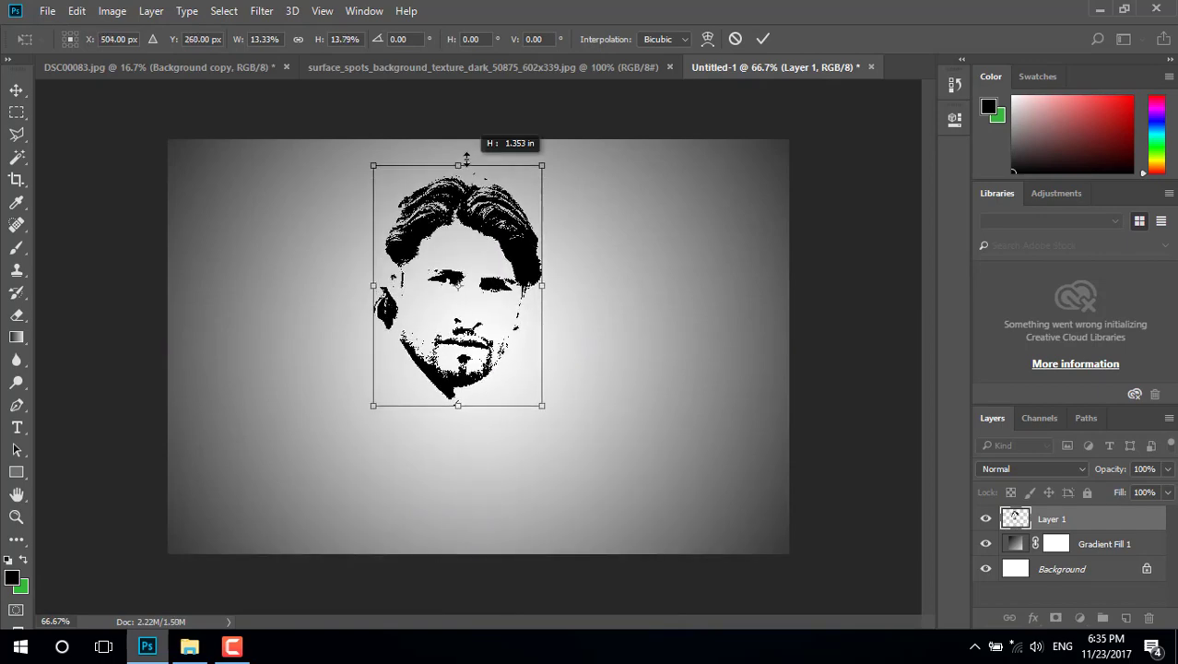
pyautogui.moveTo(551, 286); pyautogui.dragTo(569, 286)
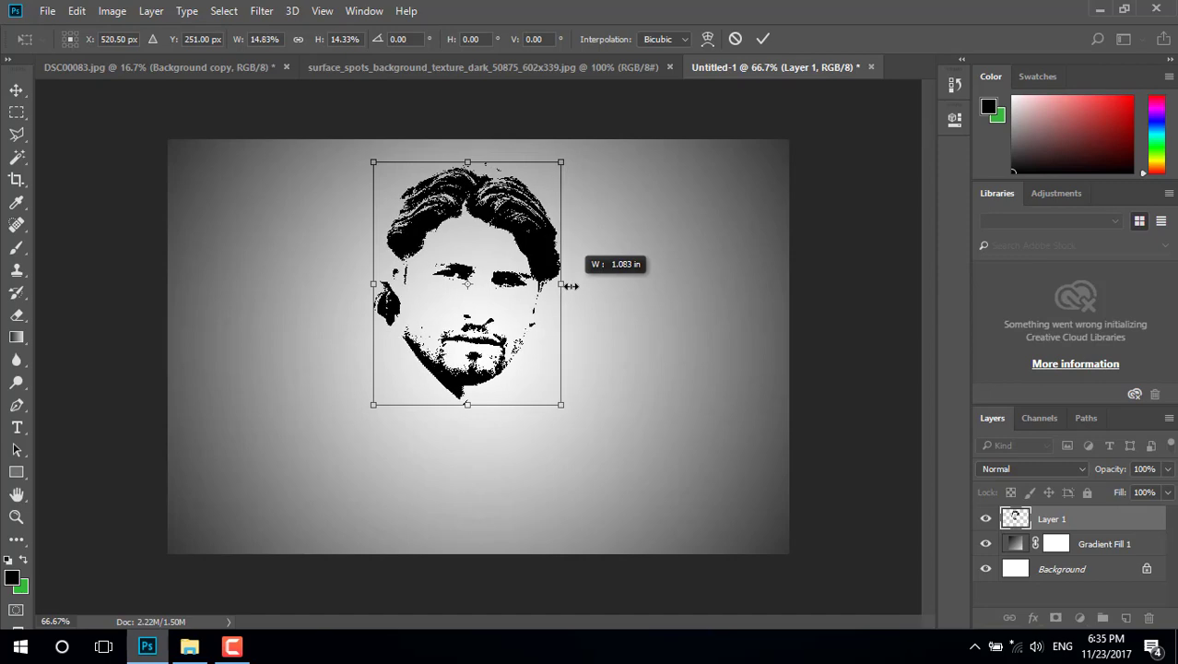
pyautogui.moveTo(466, 415); pyautogui.dragTo(467, 431)
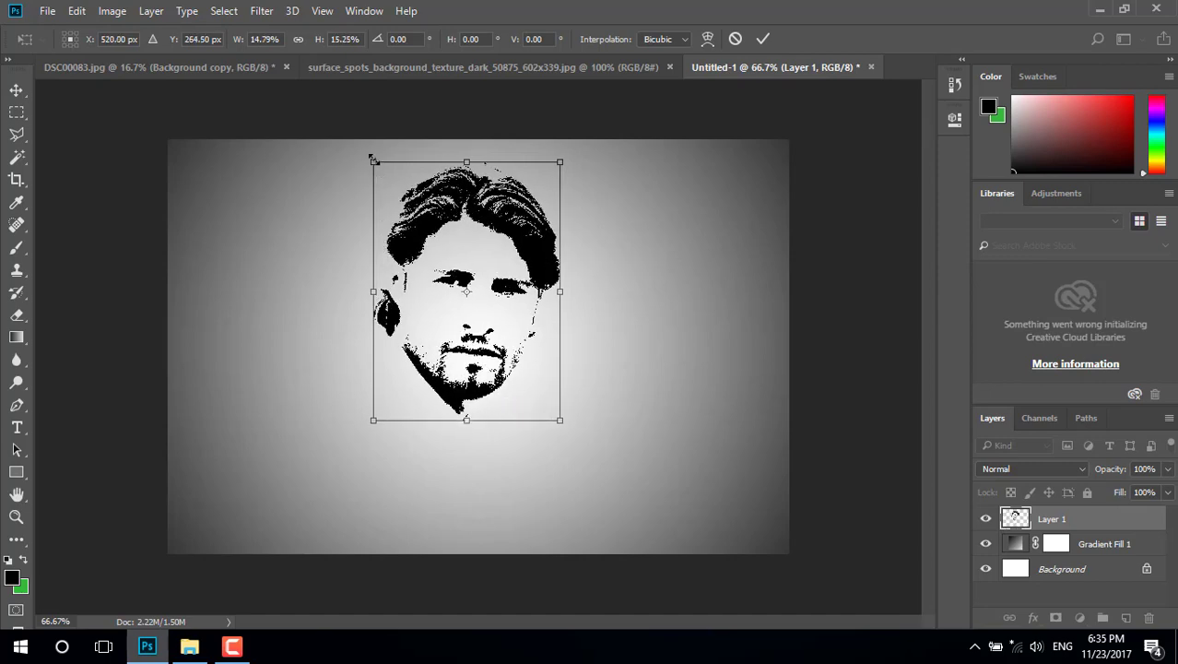
pyautogui.moveTo(372, 159); pyautogui.dragTo(387, 178)
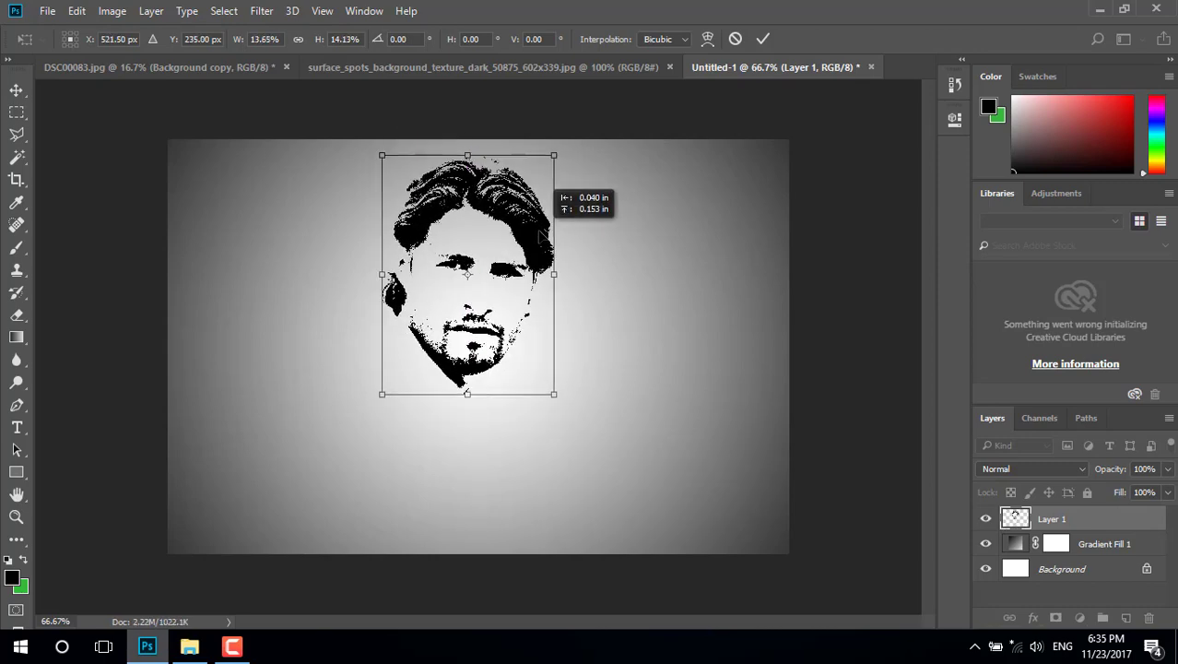
pyautogui.moveTo(468, 395); pyautogui.dragTo(471, 396)
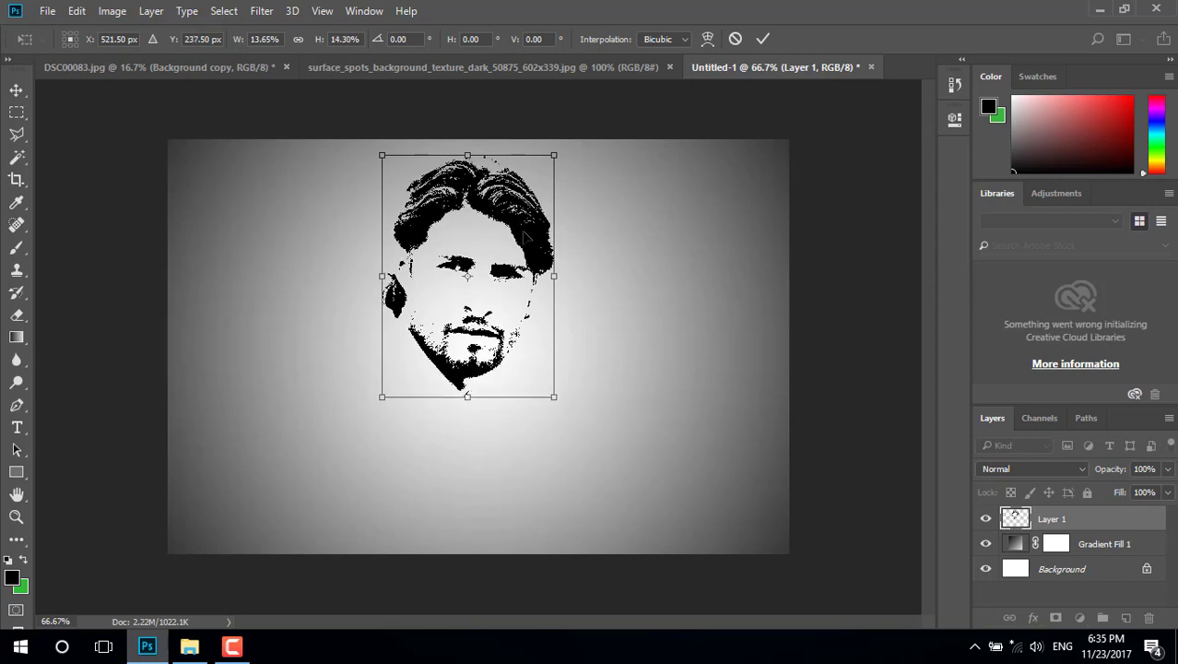
pyautogui.click(761, 38)
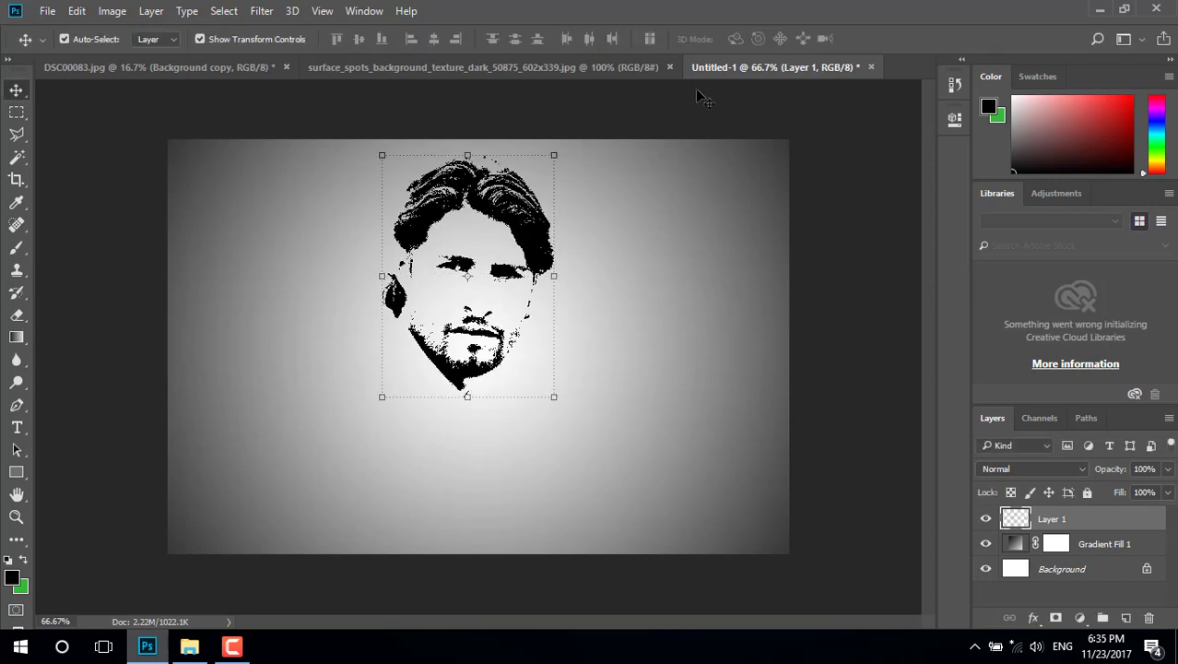
# Nudge the face, zoom in on the hair, and set the Eraser to 34 px
pyautogui.moveTo(522, 234); pyautogui.dragTo(532, 246)
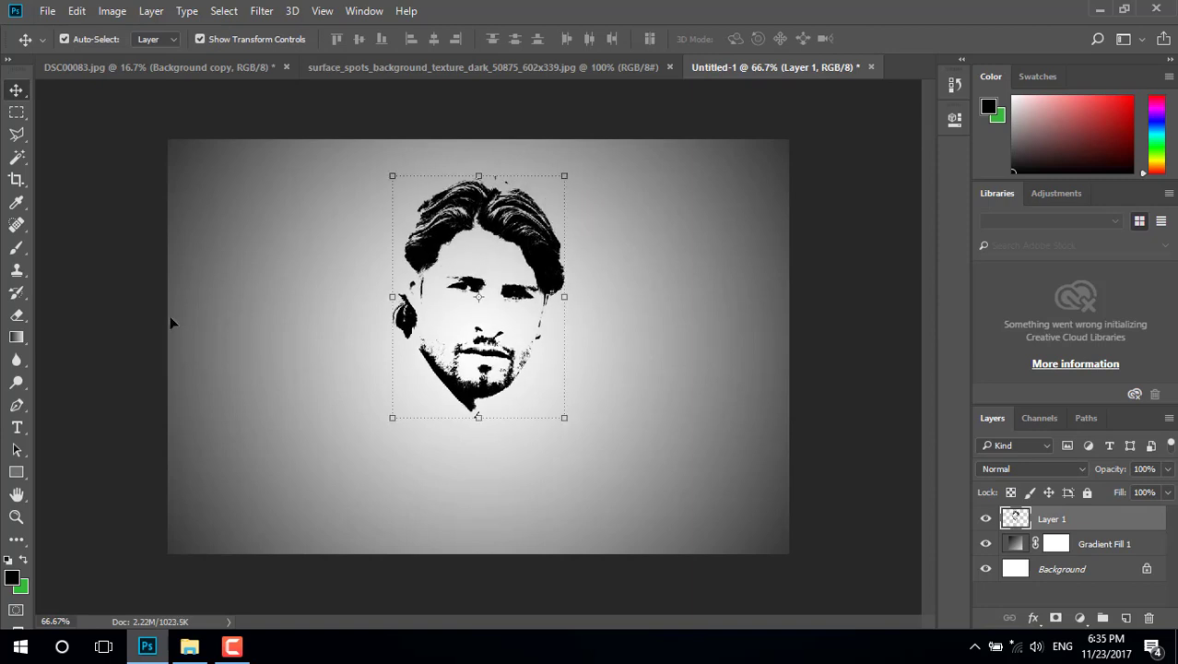
pyautogui.click(16, 517)
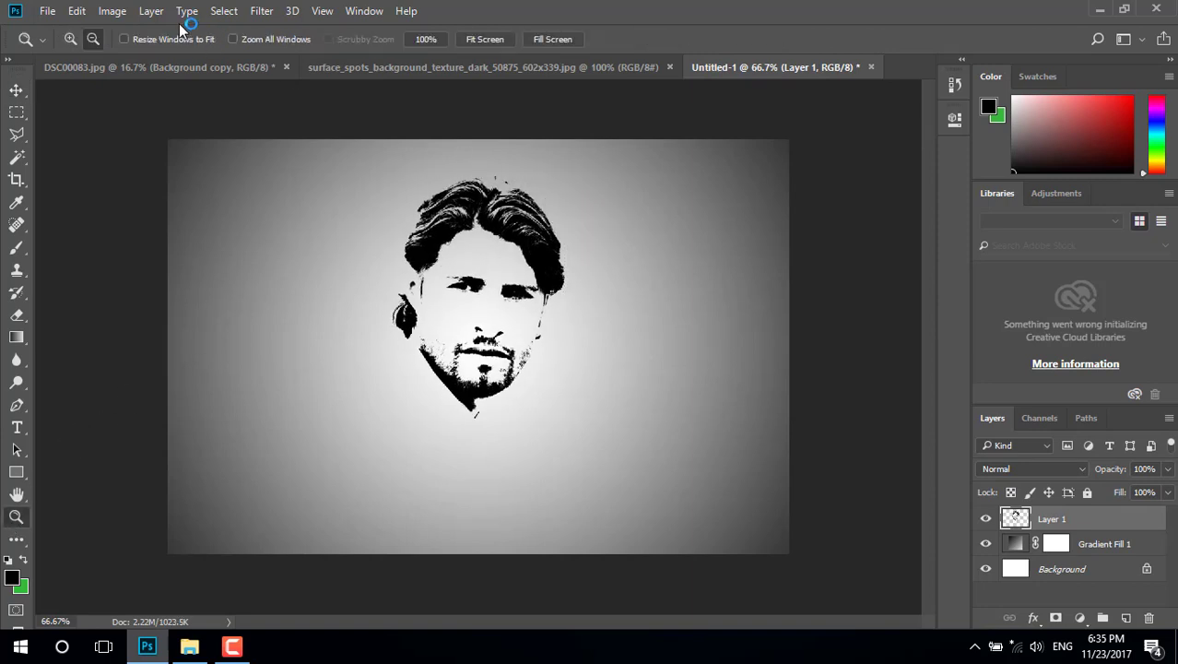
pyautogui.click(505, 172)
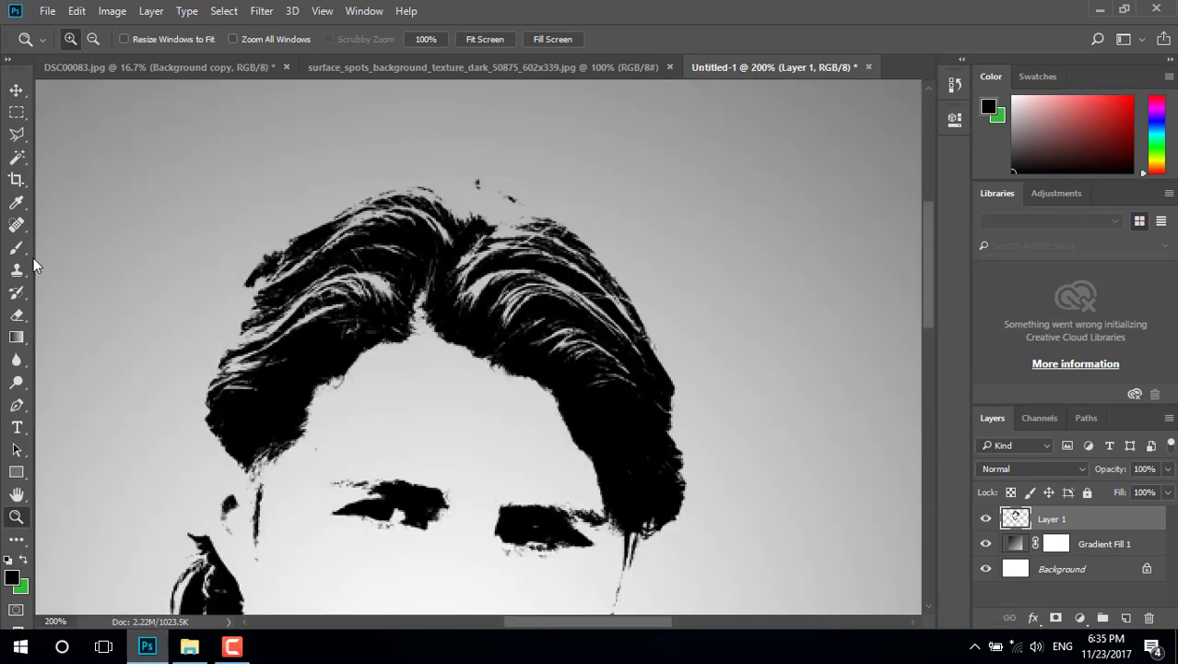
pyautogui.click(17, 314)
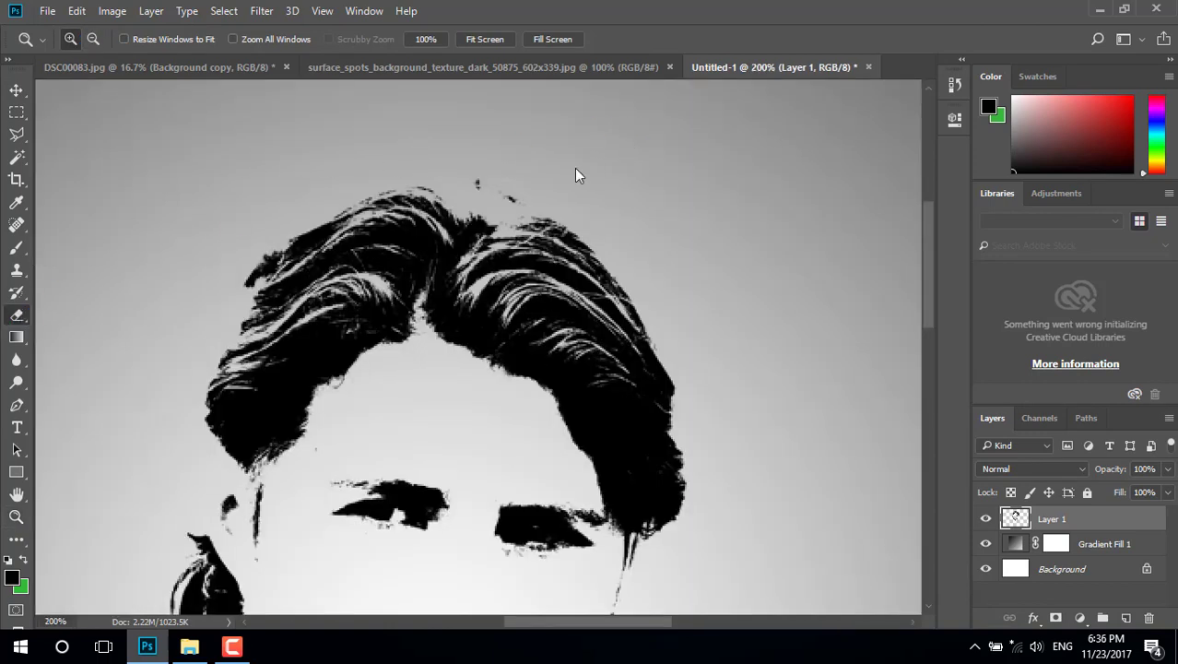
pyautogui.rightClick(540, 331)
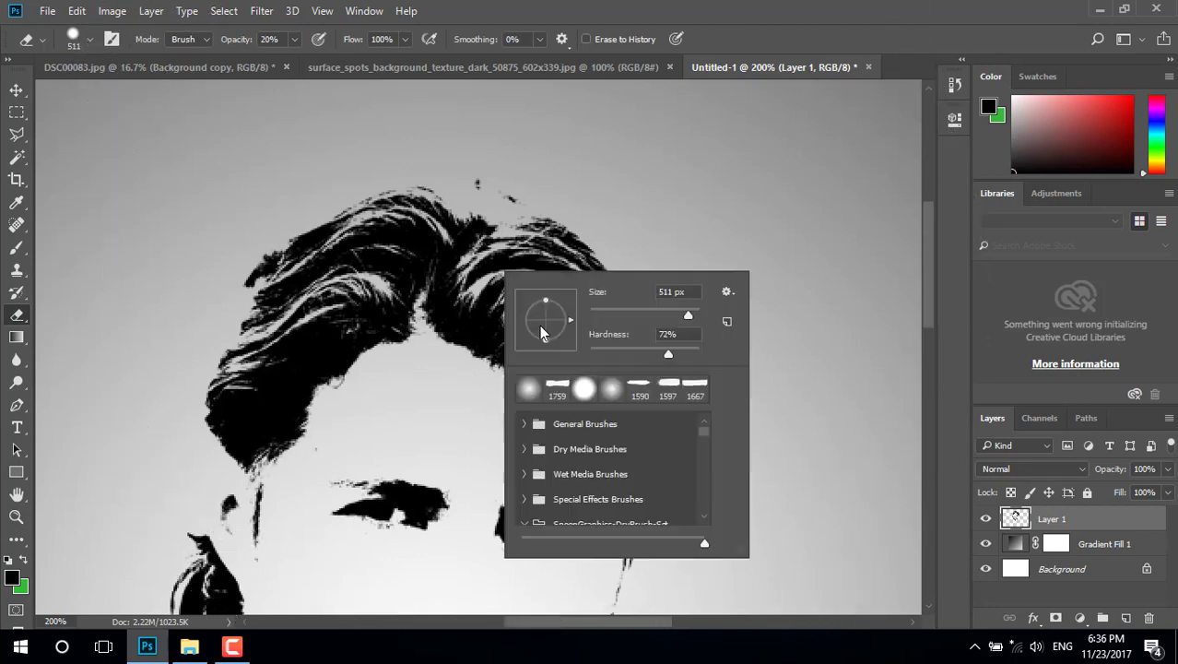
pyautogui.moveTo(651, 311); pyautogui.dragTo(612, 314)
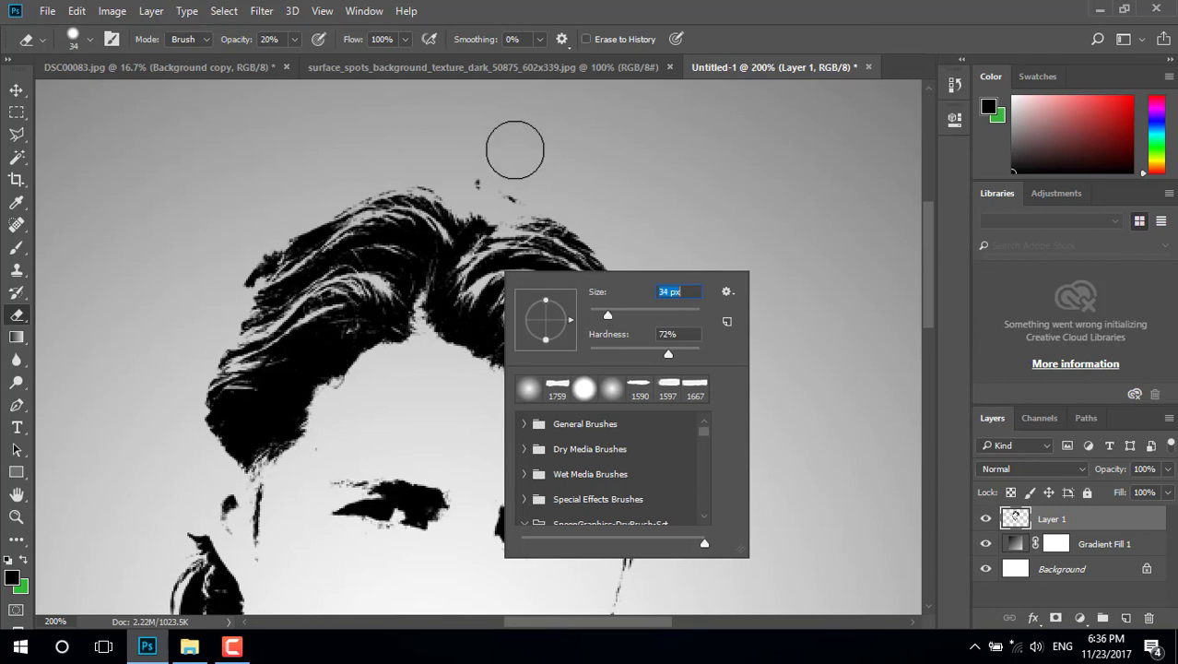
pyautogui.click(524, 177)
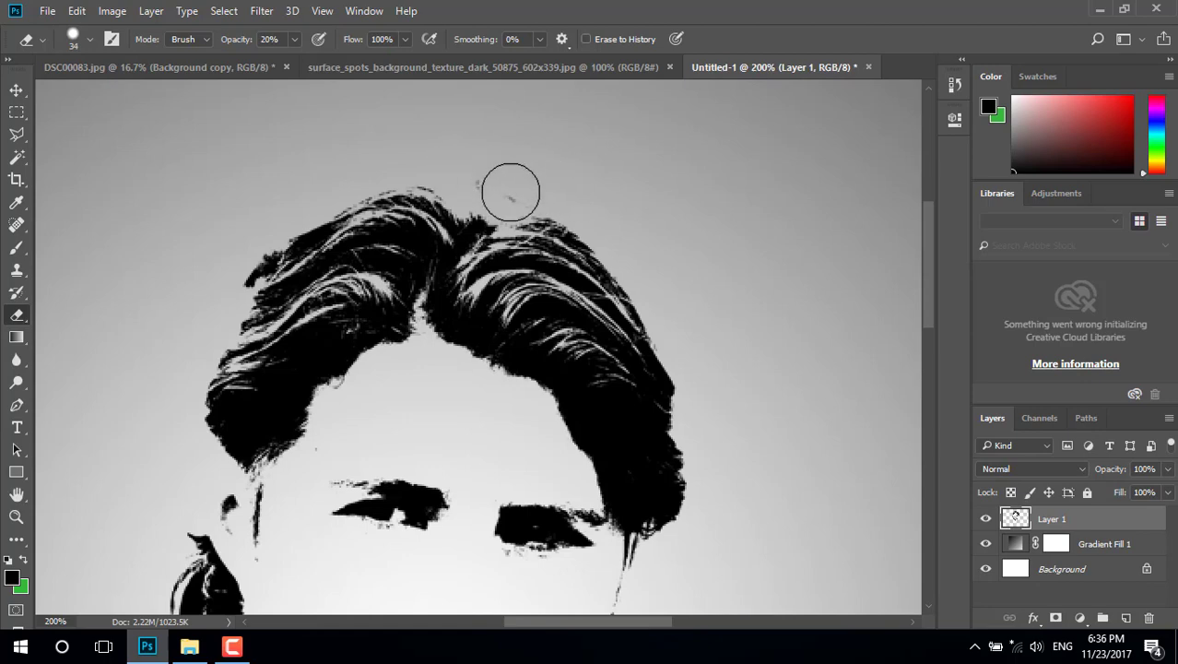
# Set eraser hardness to 0% and fade the stray specks above the hair
pyautogui.rightClick(500, 187)
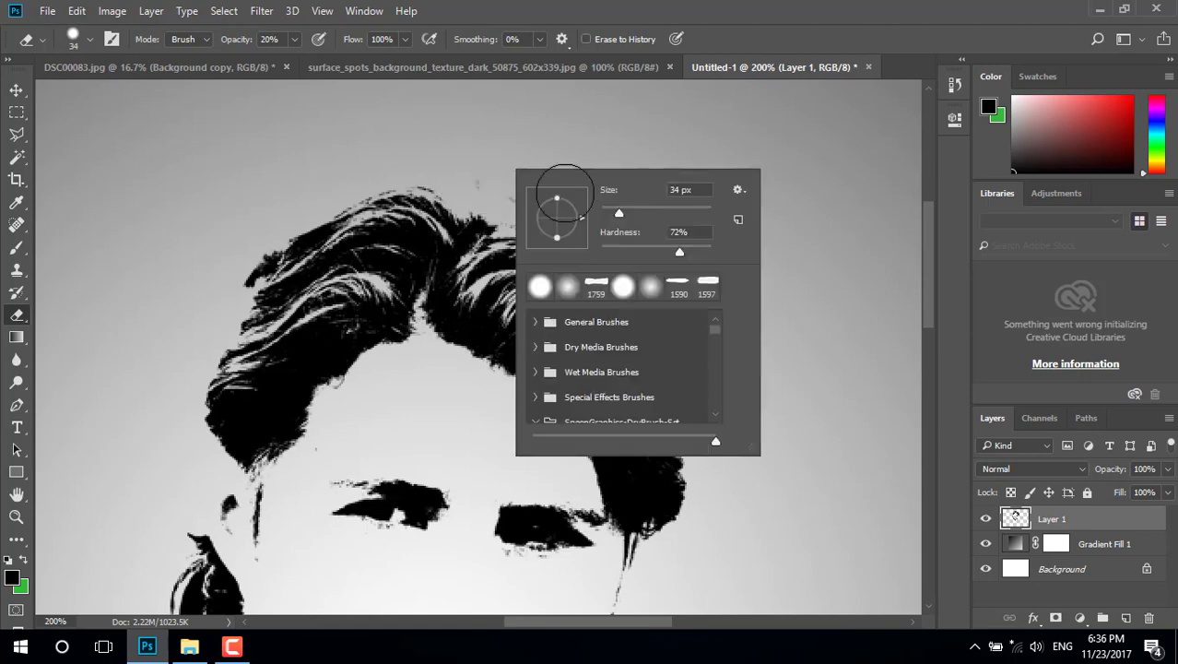
pyautogui.moveTo(681, 252); pyautogui.dragTo(561, 251)
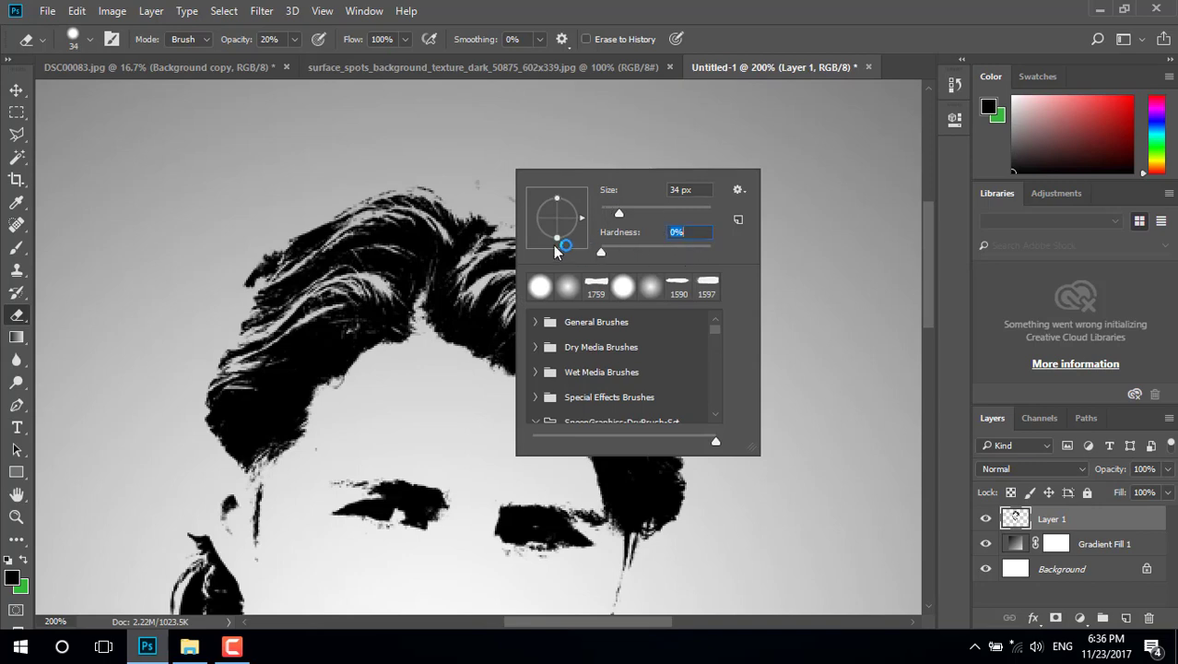
pyautogui.click(494, 180)
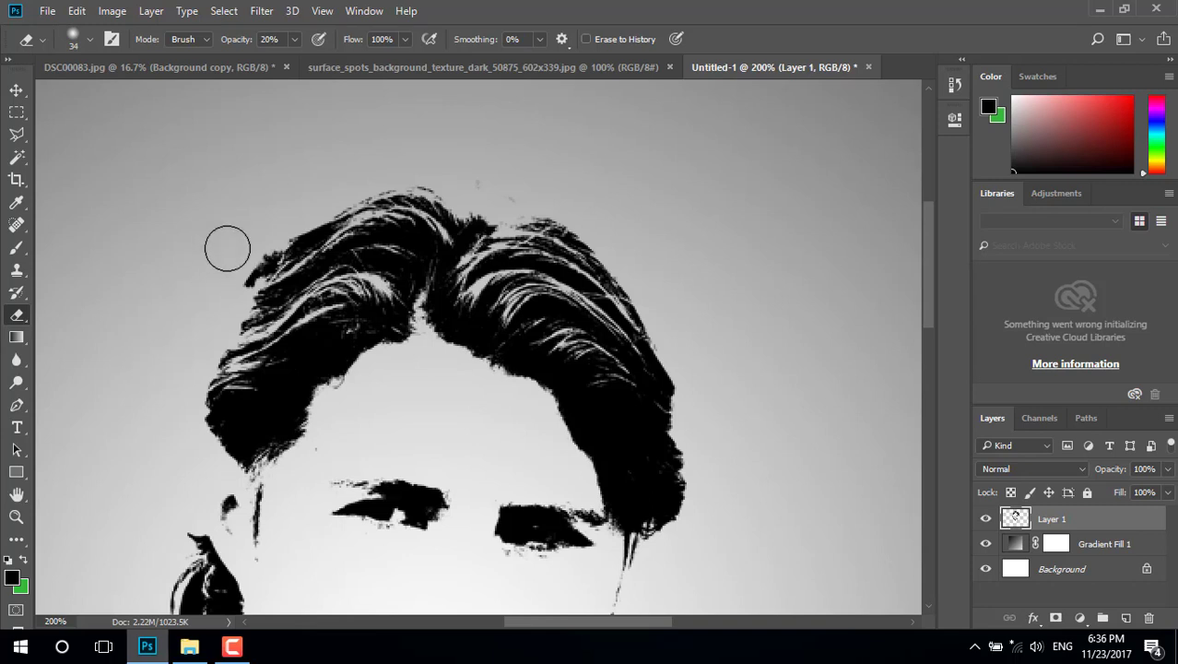
pyautogui.moveTo(328, 197); pyautogui.dragTo(396, 189)
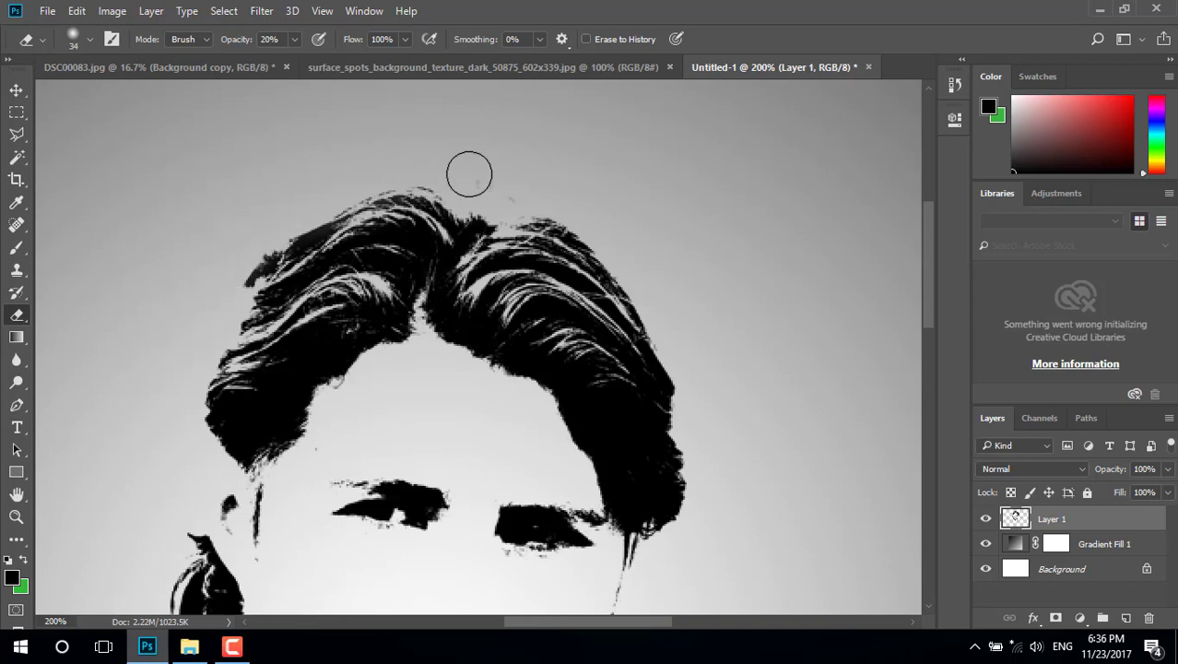
# Zoom out to the whole document and nudge the face slightly into place
pyautogui.click(17, 516)
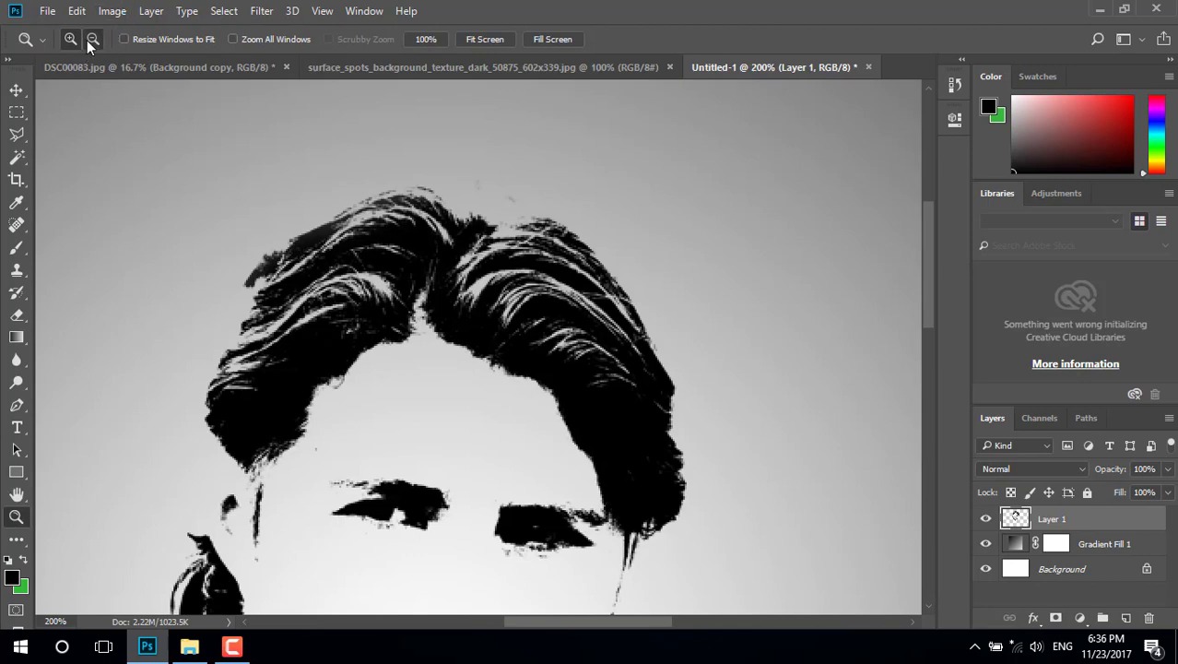
pyautogui.click(516, 252)
pyautogui.click(512, 277)
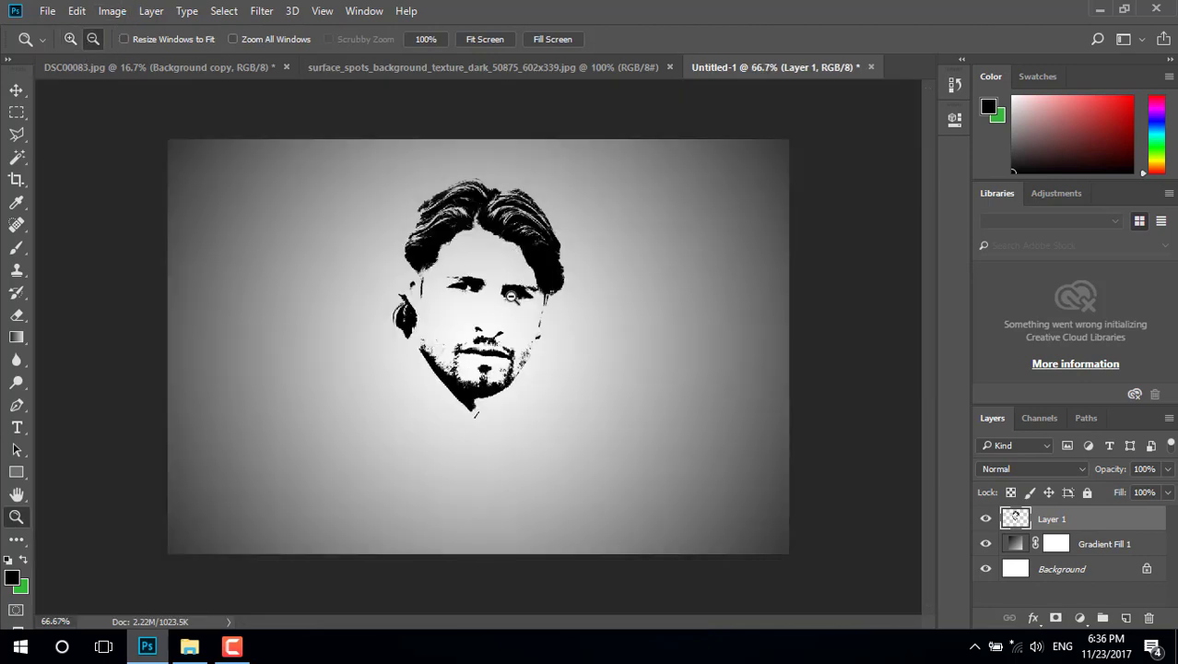
pyautogui.click(21, 89)
pyautogui.moveTo(541, 242); pyautogui.dragTo(541, 238)
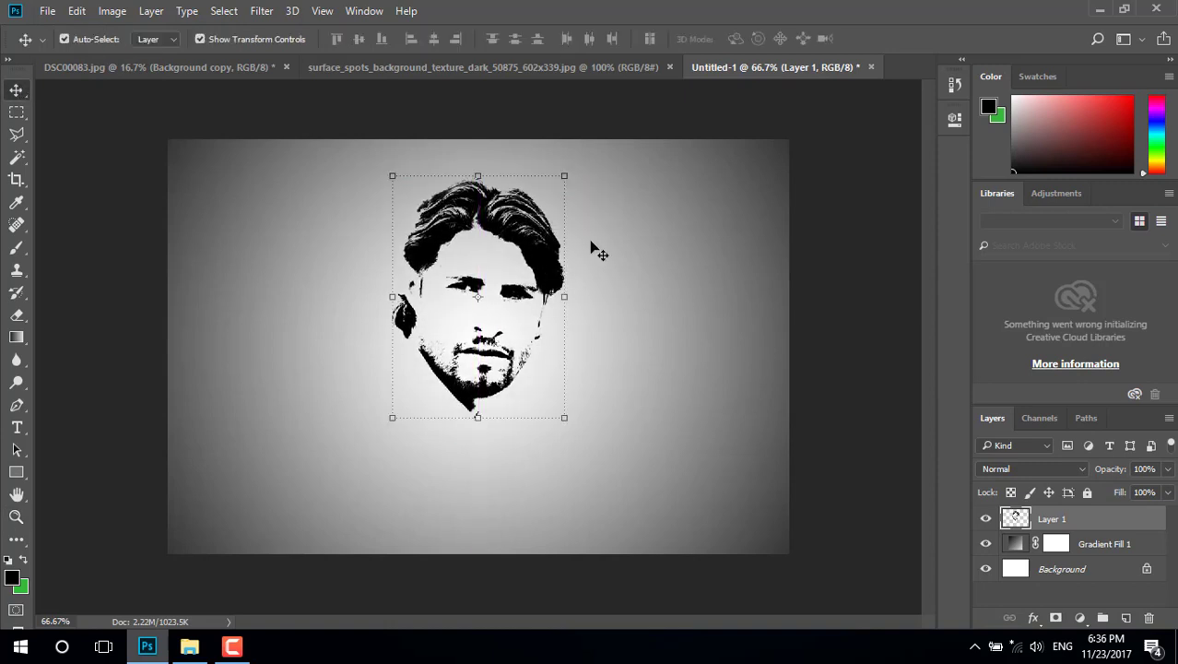
pyautogui.click(682, 239)
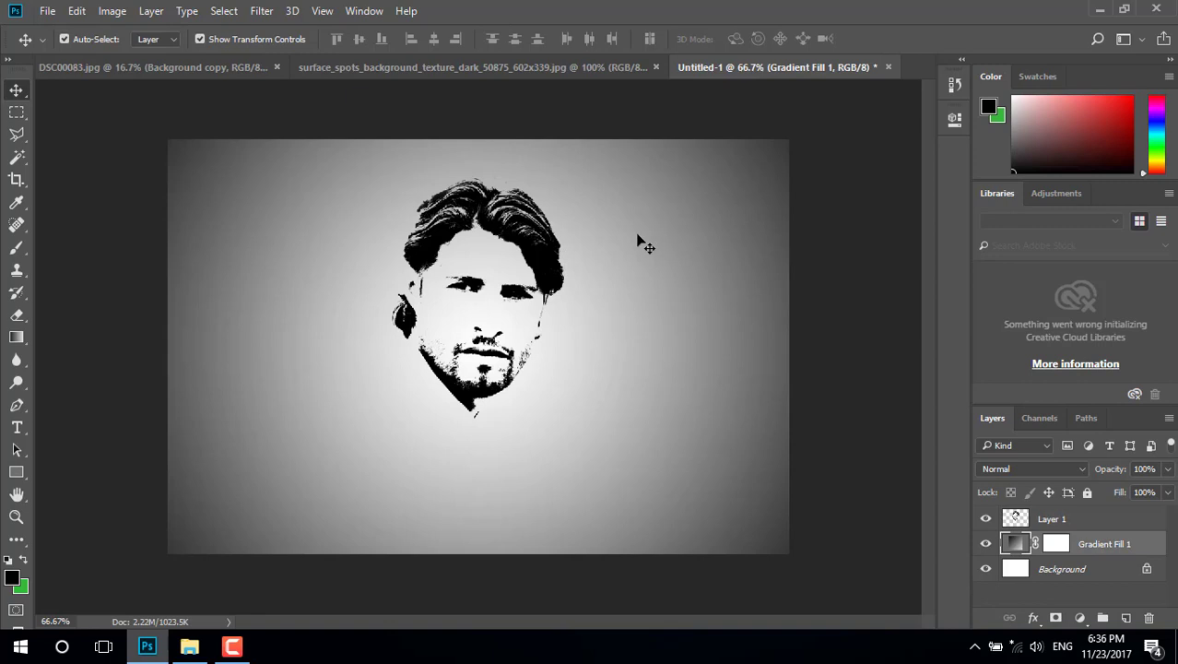
# Close the original DSC00083 photo without saving
pyautogui.click(599, 66)
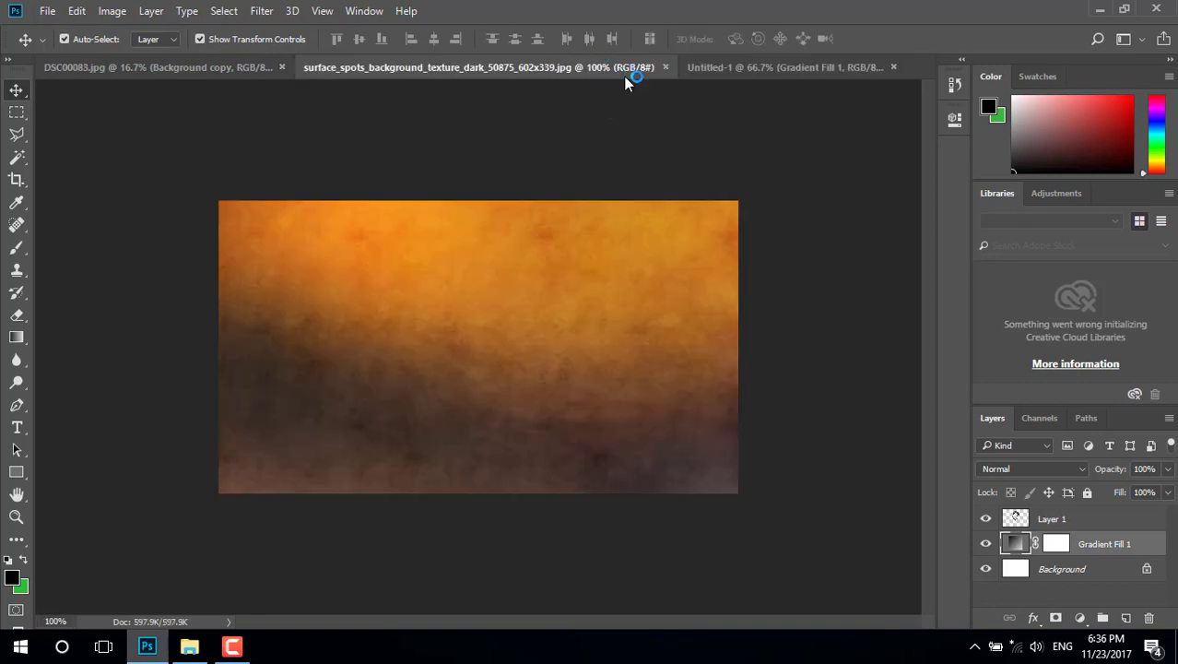
pyautogui.click(729, 67)
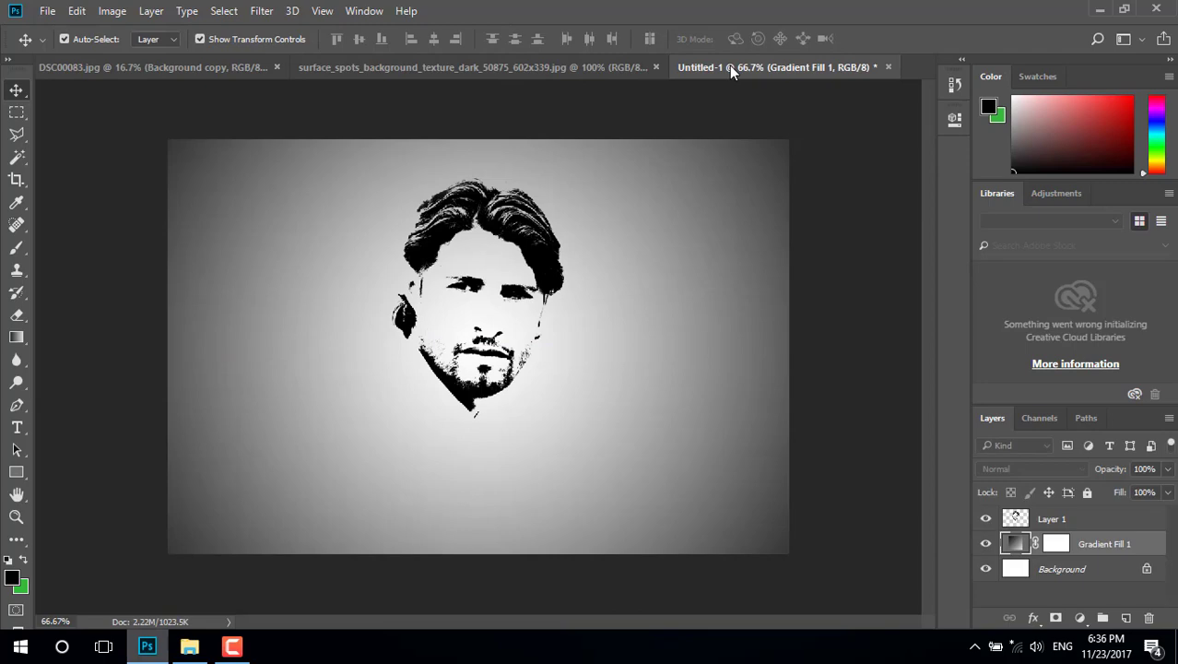
pyautogui.click(212, 66)
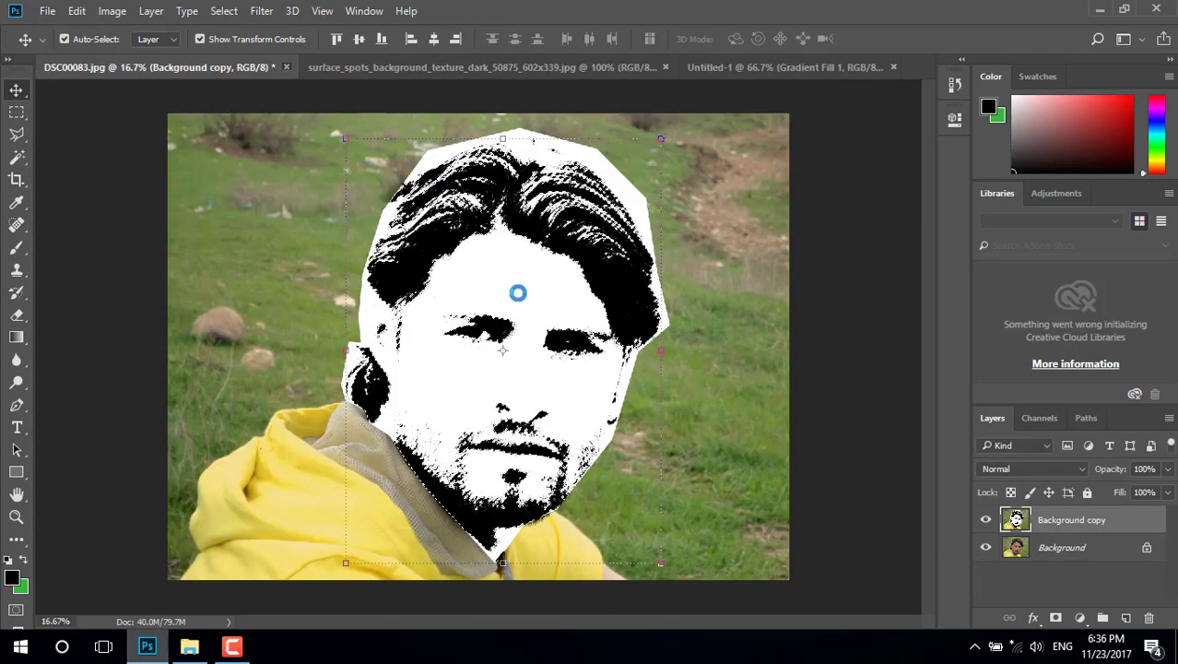
pyautogui.hotkey('ctrl', 'w')
pyautogui.click(524, 242)
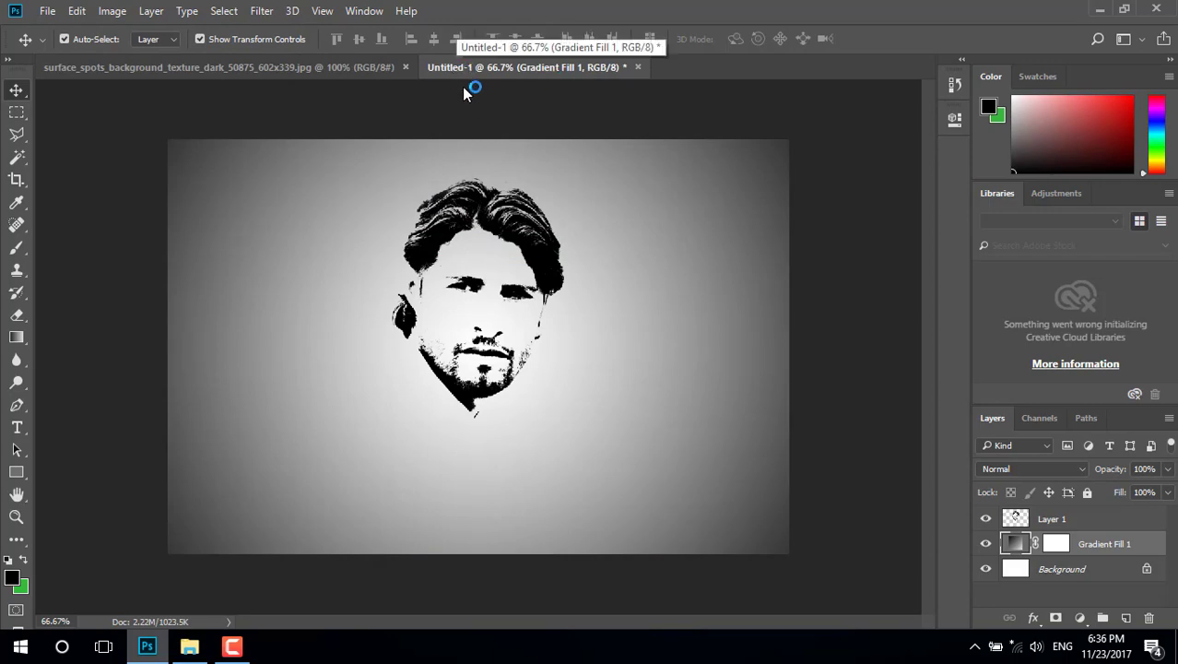
# Copy the orange texture into Untitled-1 as Layer 2 above the face, then close its document
pyautogui.moveTo(463, 74); pyautogui.dragTo(481, 155)
pyautogui.moveTo(394, 72)
pyautogui.mouseDown()
pyautogui.moveTo(346, 65)
pyautogui.moveTo(428, 230)
pyautogui.mouseUp()
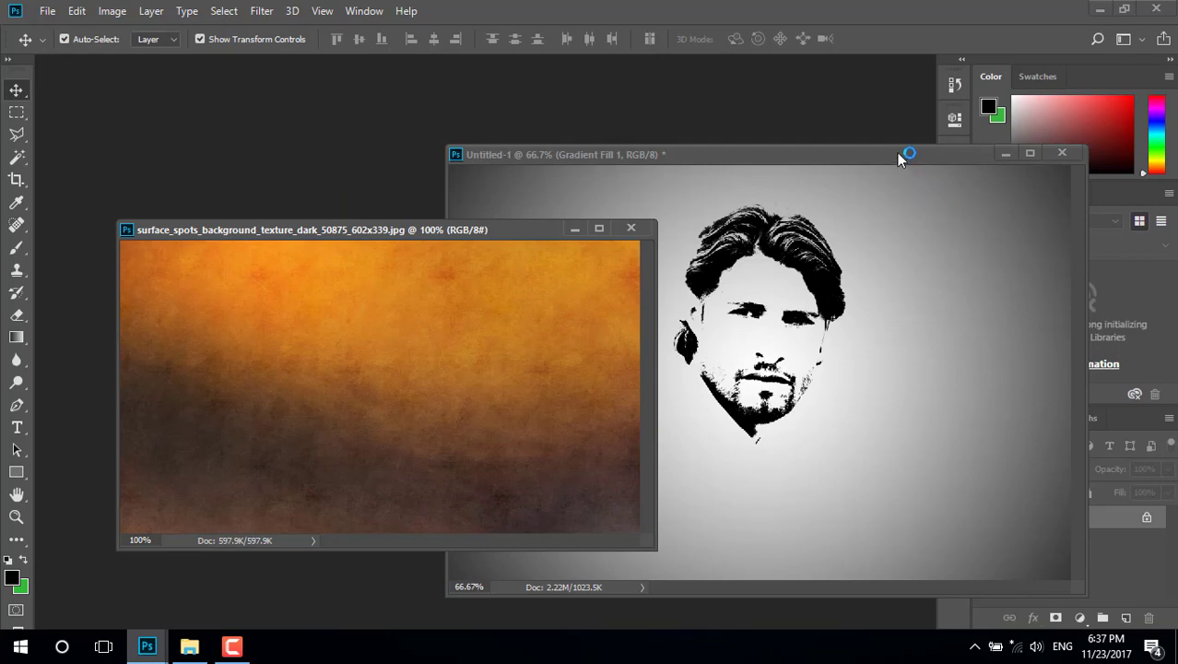
pyautogui.moveTo(899, 157); pyautogui.dragTo(768, 149)
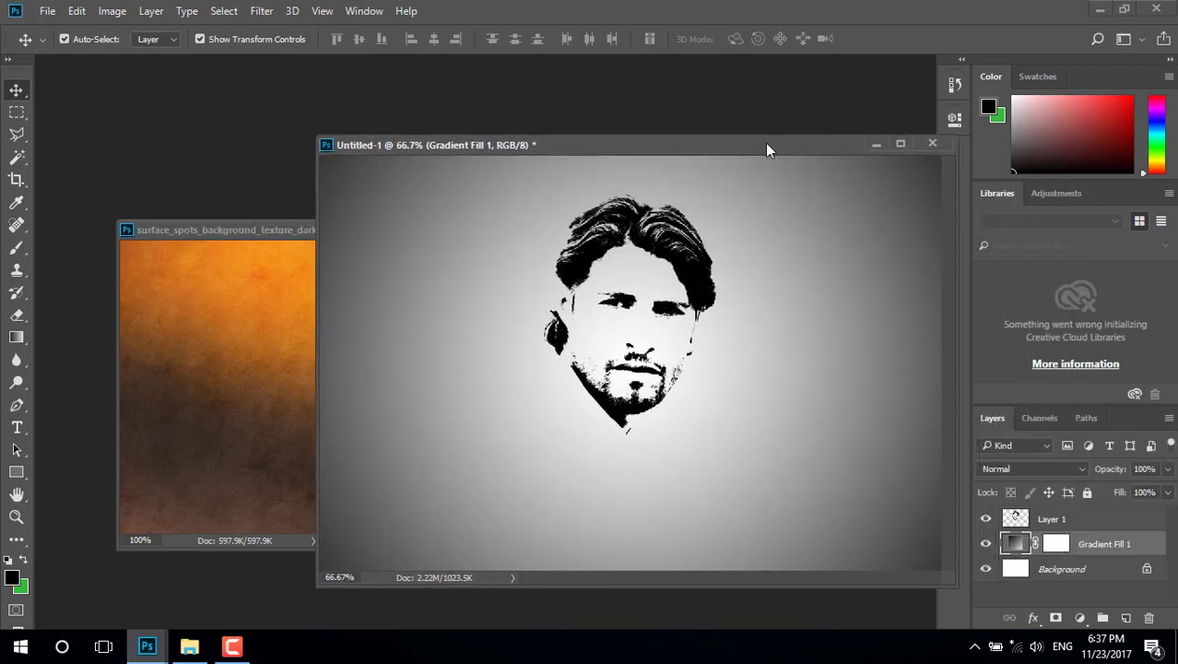
pyautogui.click(1071, 521)
pyautogui.click(264, 232)
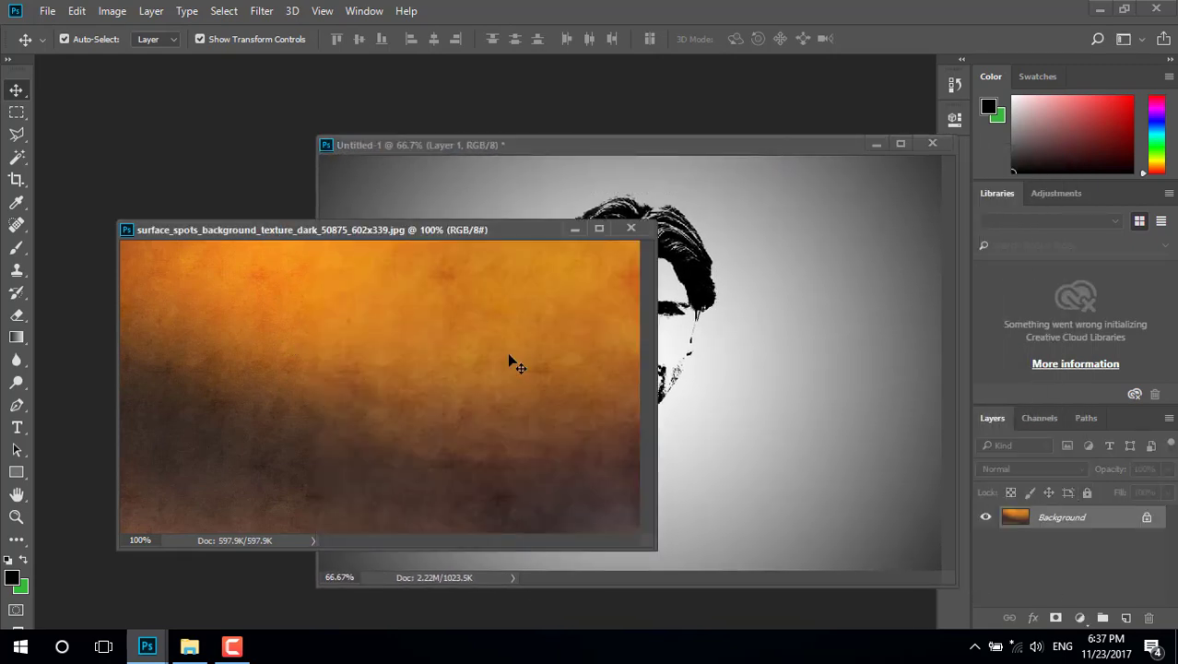
pyautogui.moveTo(507, 359)
pyautogui.mouseDown()
pyautogui.moveTo(751, 354)
pyautogui.moveTo(709, 295)
pyautogui.mouseUp()
pyautogui.click(258, 228)
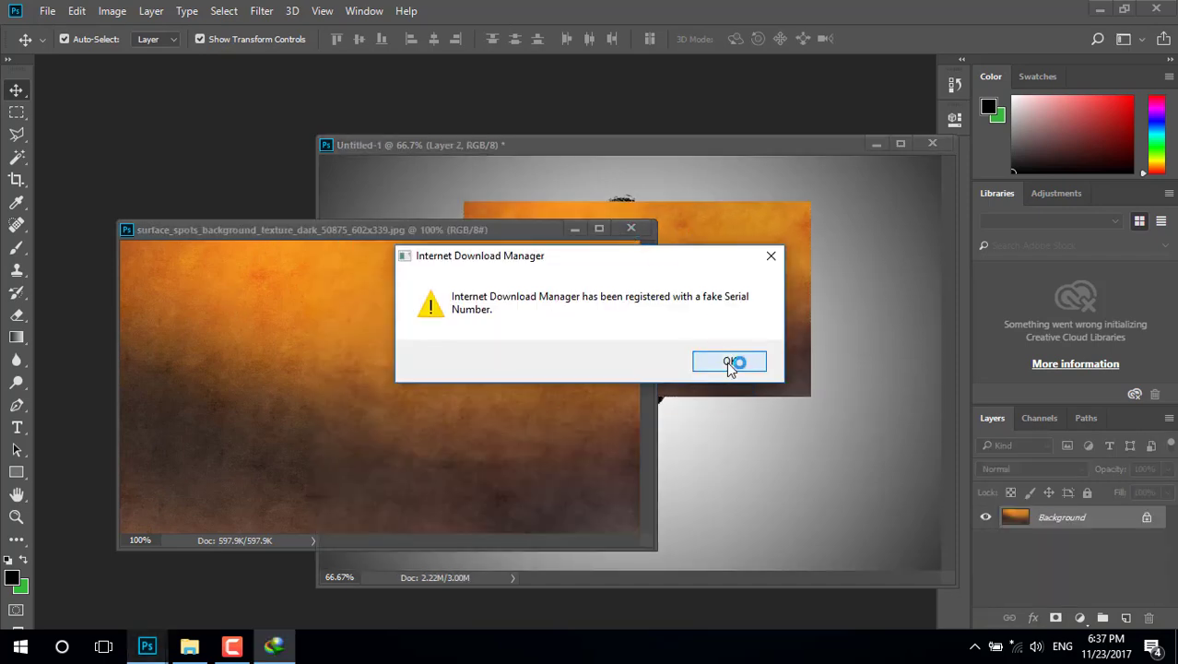
pyautogui.click(629, 230)
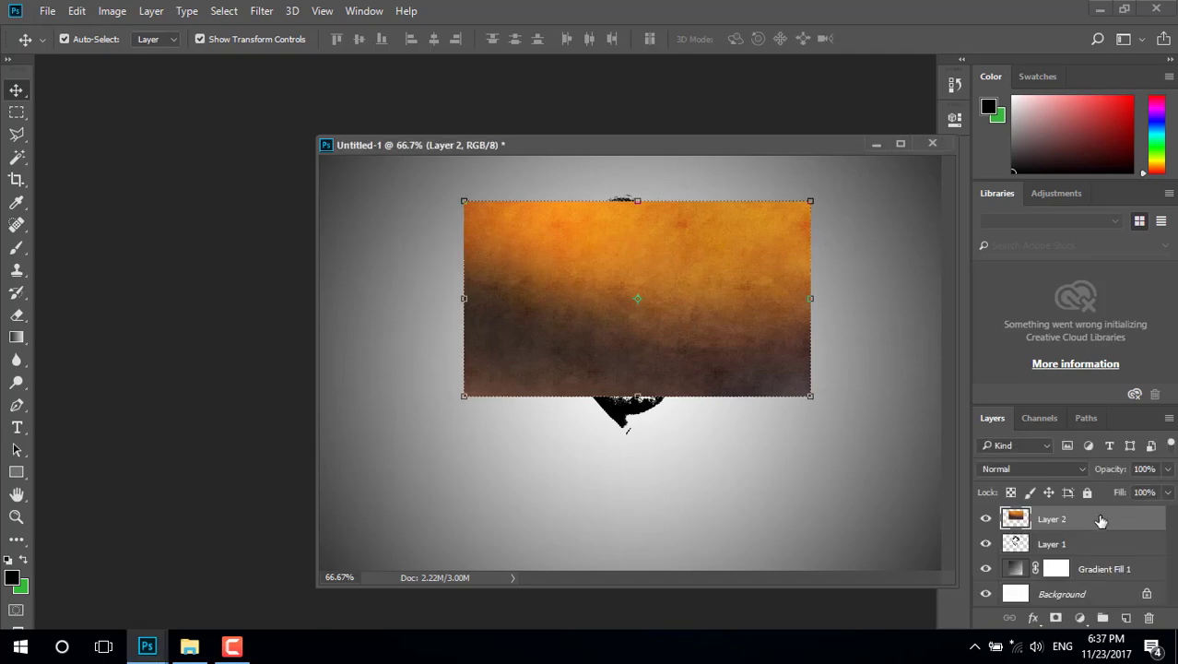
# Clip the orange texture to the face layer and stretch it to cover the face and hair
pyautogui.rightClick(1099, 520)
pyautogui.click(809, 398)
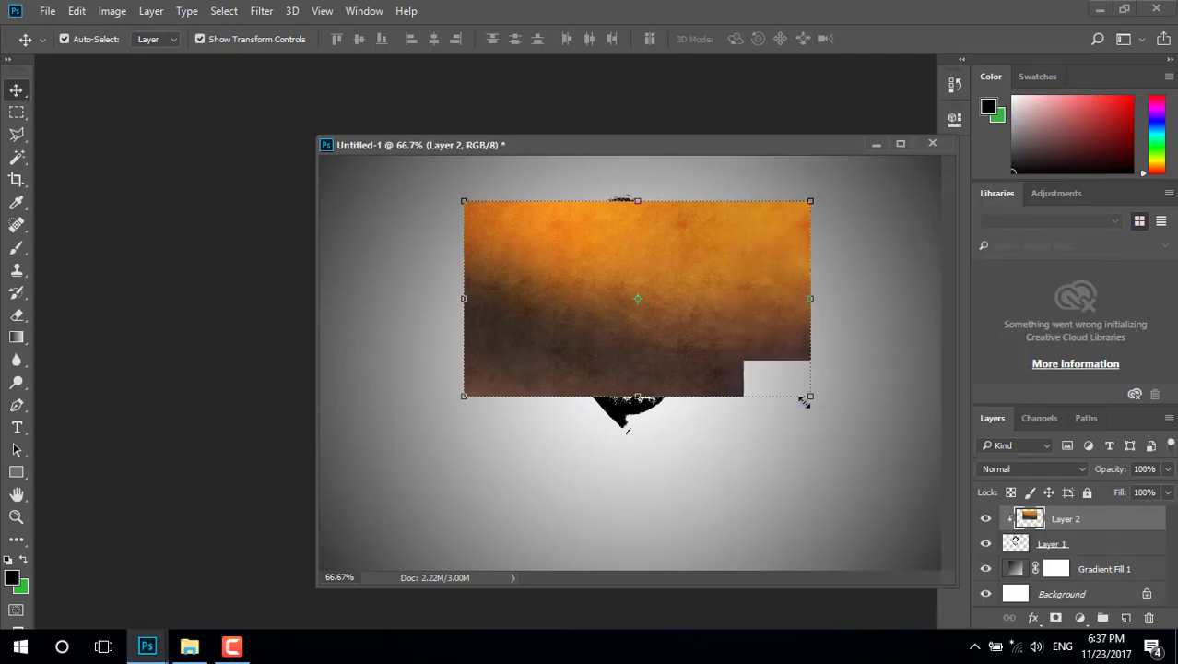
pyautogui.moveTo(637, 196); pyautogui.dragTo(638, 188)
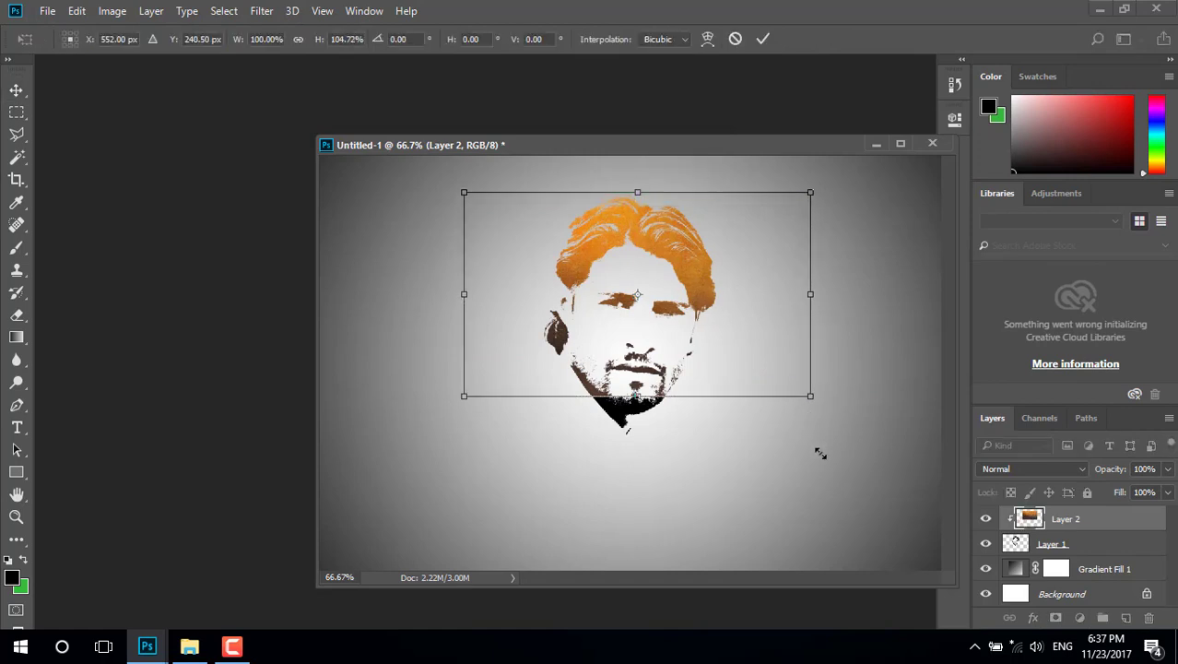
pyautogui.moveTo(819, 452); pyautogui.dragTo(835, 458)
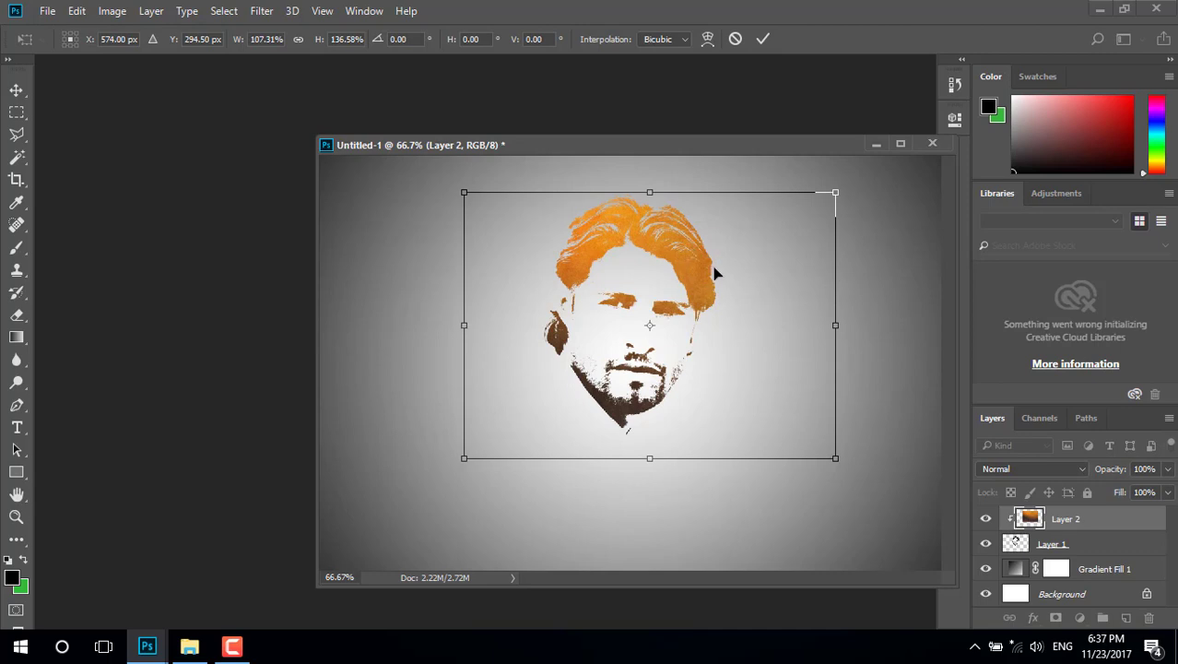
pyautogui.moveTo(700, 262)
pyautogui.mouseDown()
pyautogui.moveTo(693, 253)
pyautogui.moveTo(683, 266)
pyautogui.moveTo(679, 244)
pyautogui.mouseUp()
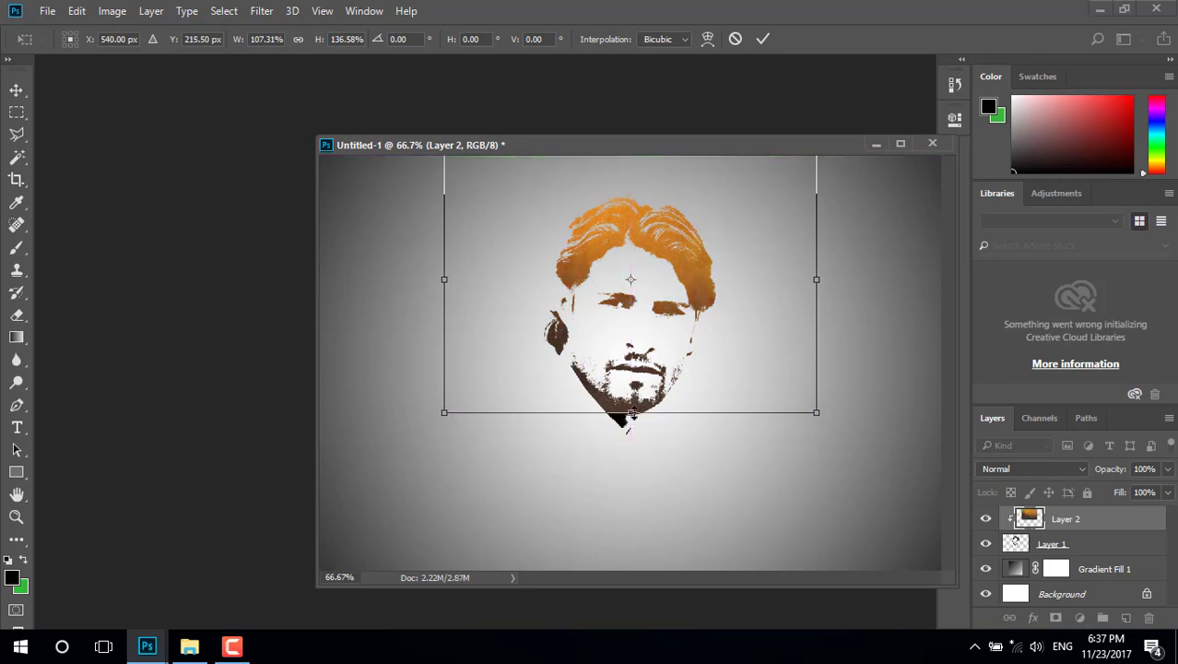
pyautogui.moveTo(629, 412); pyautogui.dragTo(633, 470)
pyautogui.moveTo(691, 250); pyautogui.dragTo(689, 236)
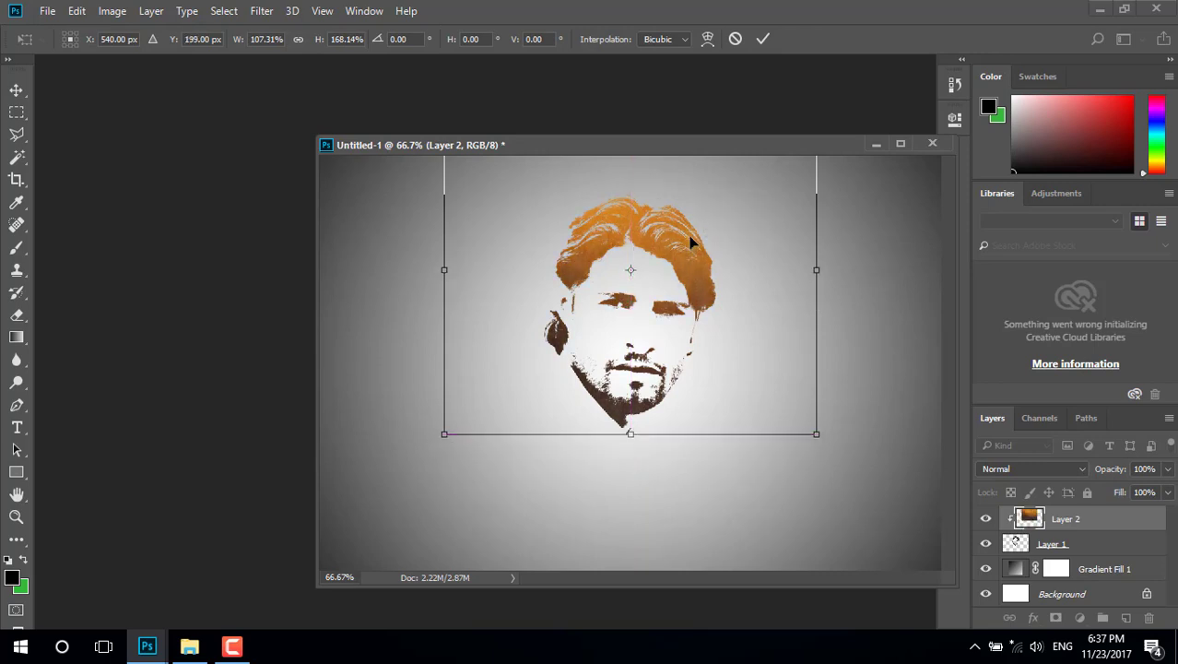
pyautogui.press('Return')
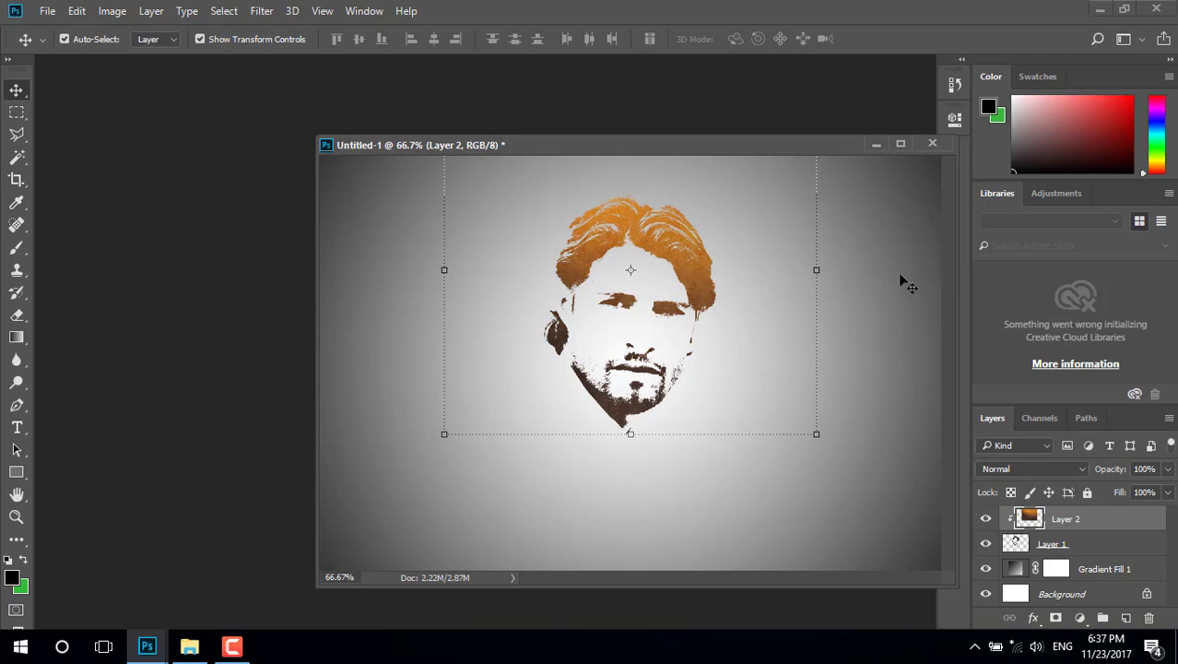
# Add a text line below the face containing the man's name
pyautogui.hotkey('alt', '[')
pyautogui.hotkey('alt', '[')
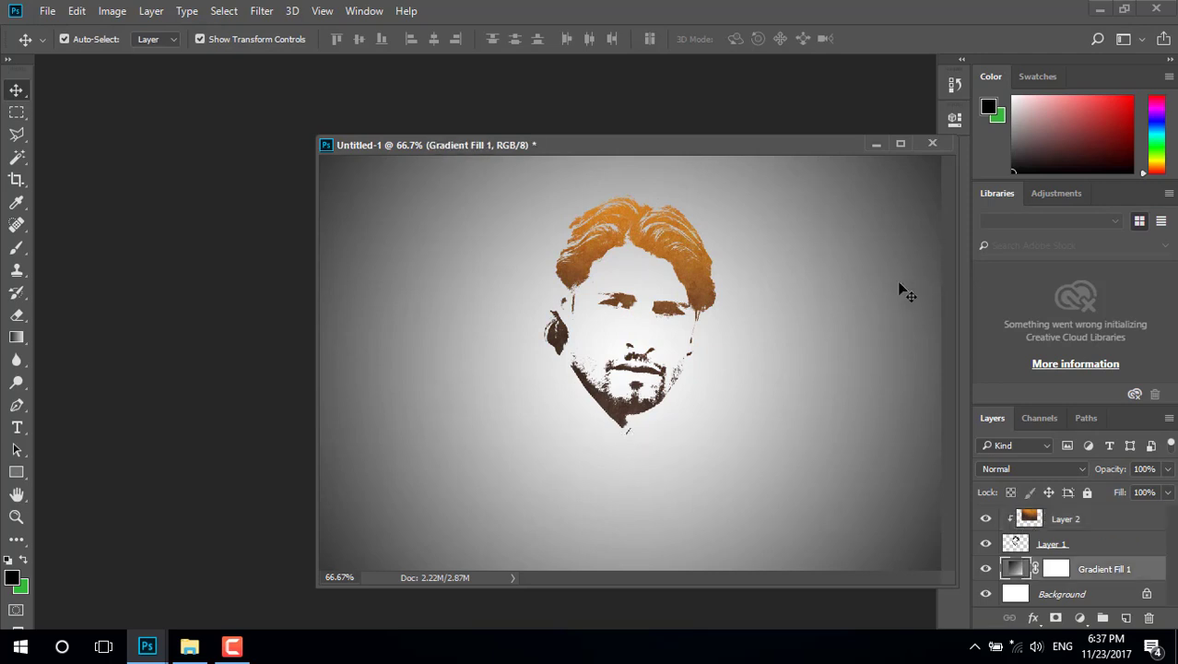
pyautogui.click(17, 427)
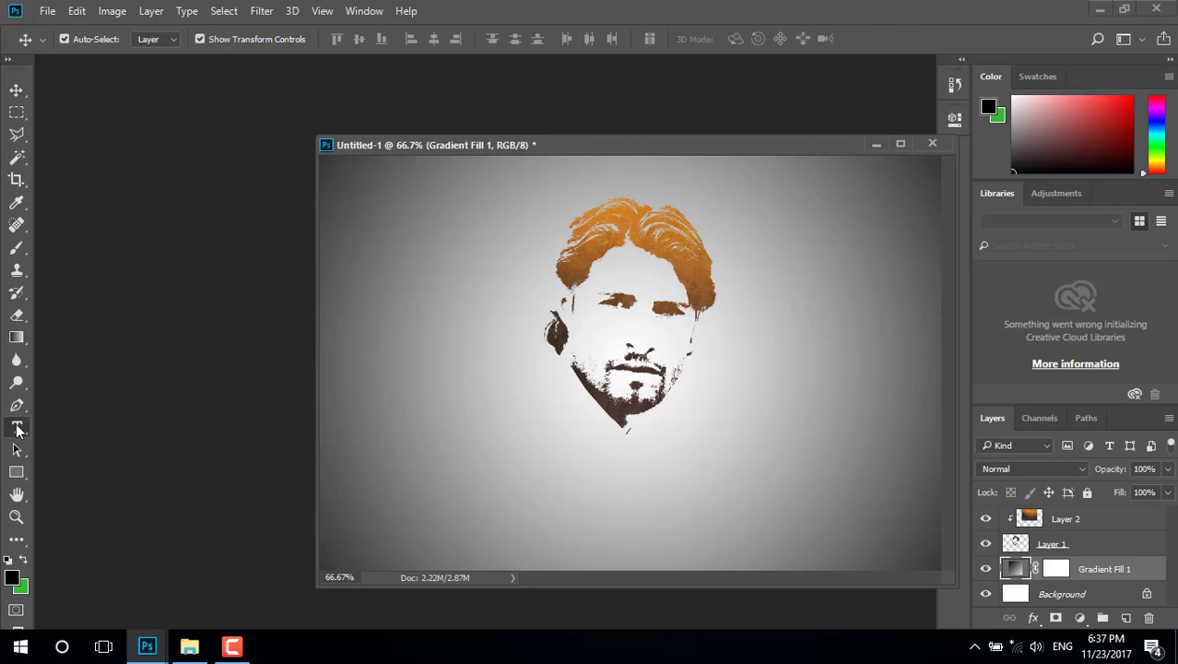
pyautogui.click(660, 471)
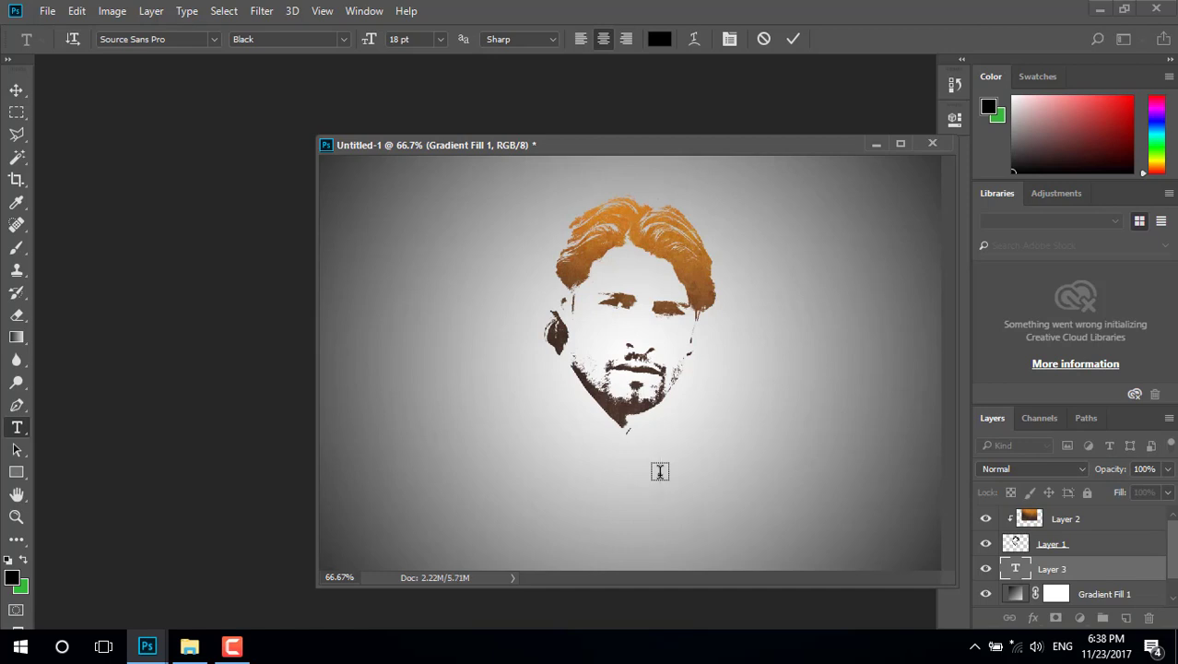
pyautogui.write('Mohamm')
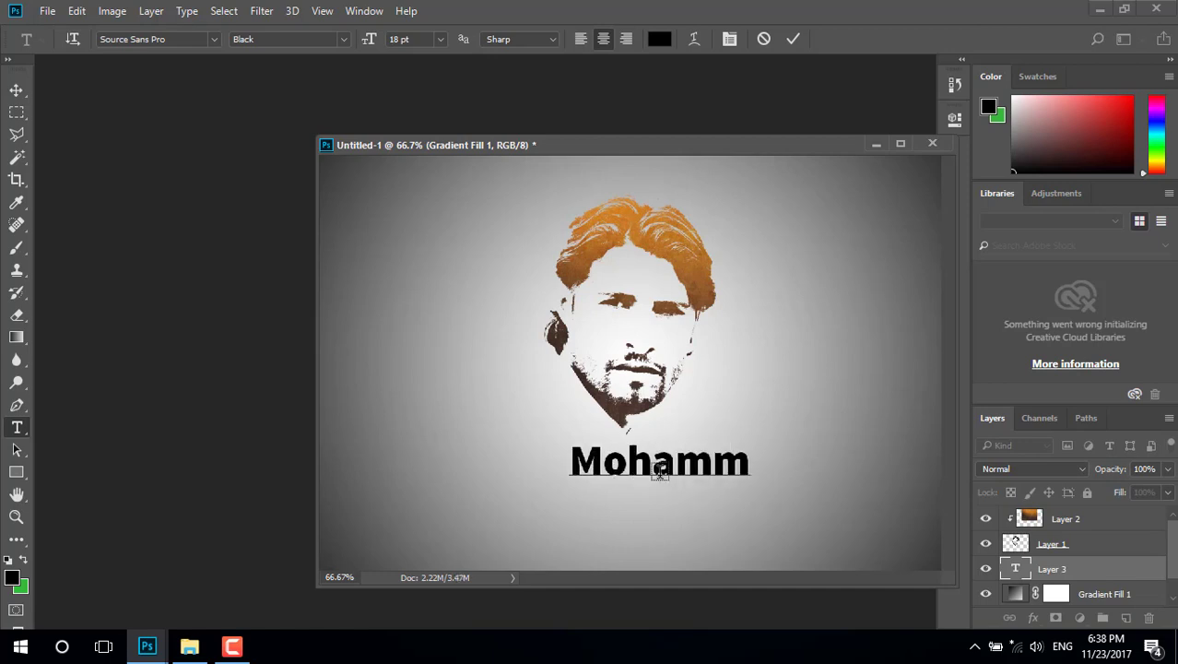
pyautogui.write('ed A')
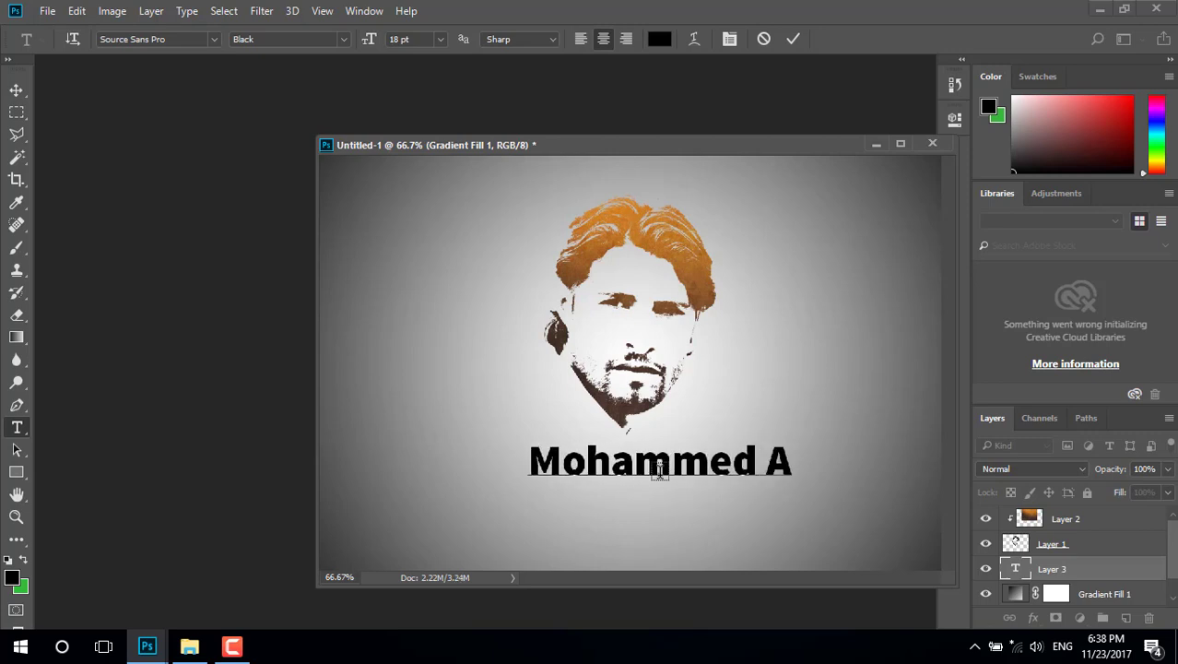
pyautogui.write('.g')
pyautogui.press('BackSpace')
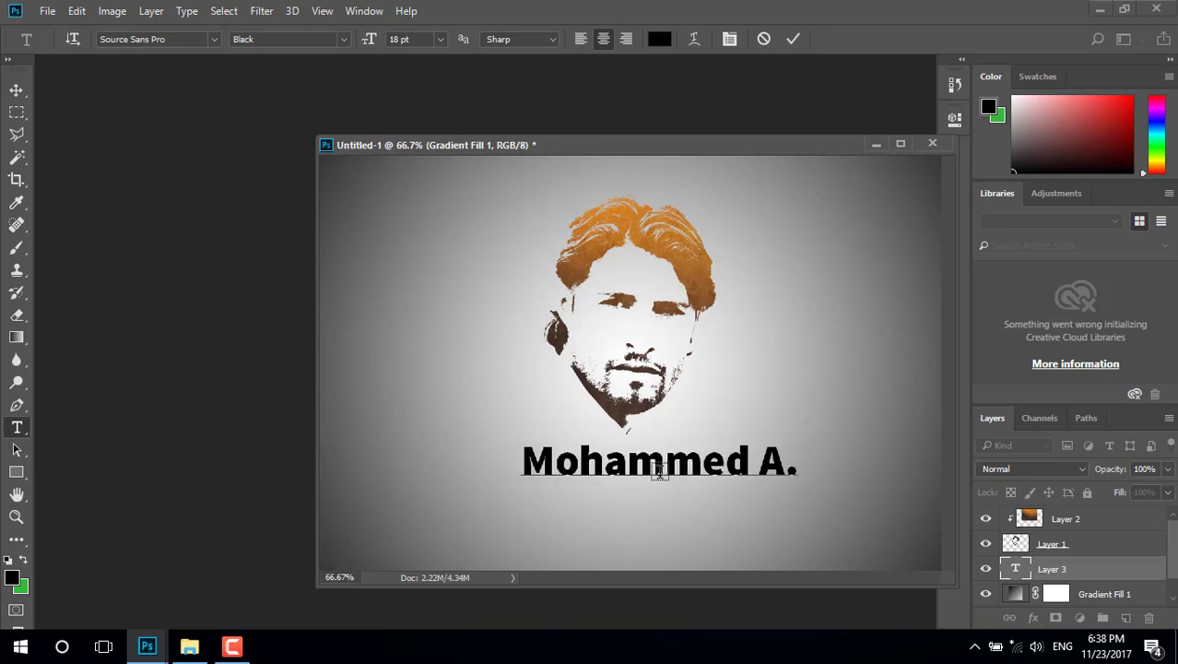
pyautogui.write('Goran')
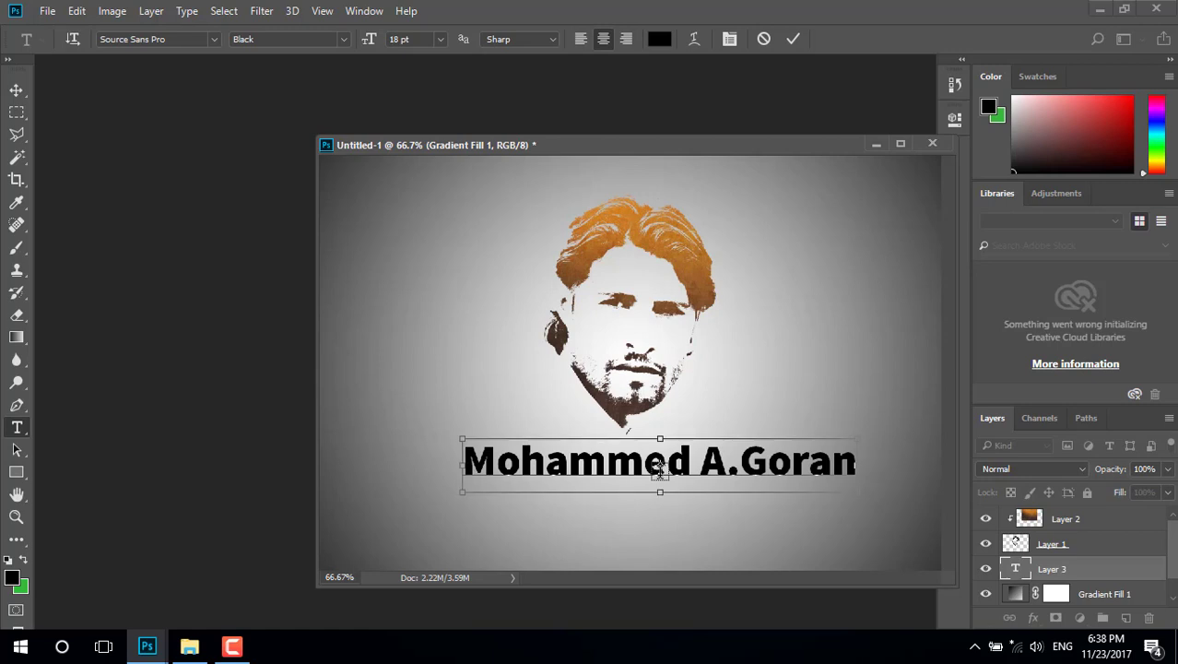
# Set the name to 10 pt and centre it just below the chin
pyautogui.hotkey('ctrl', 'a')
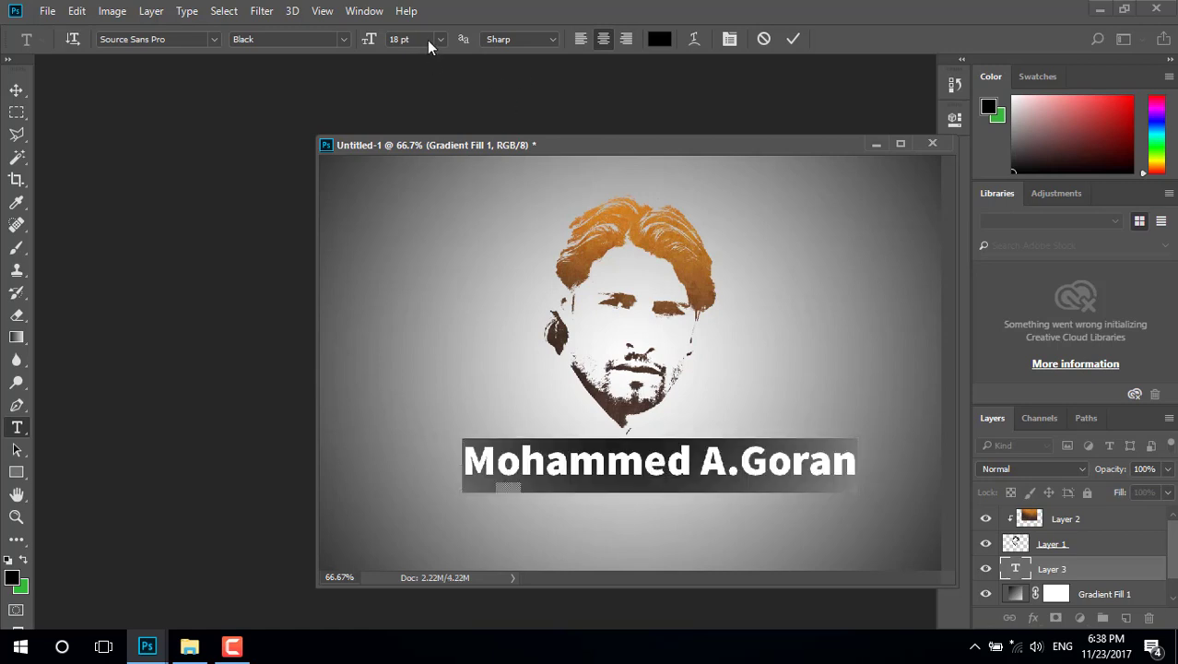
pyautogui.click(439, 39)
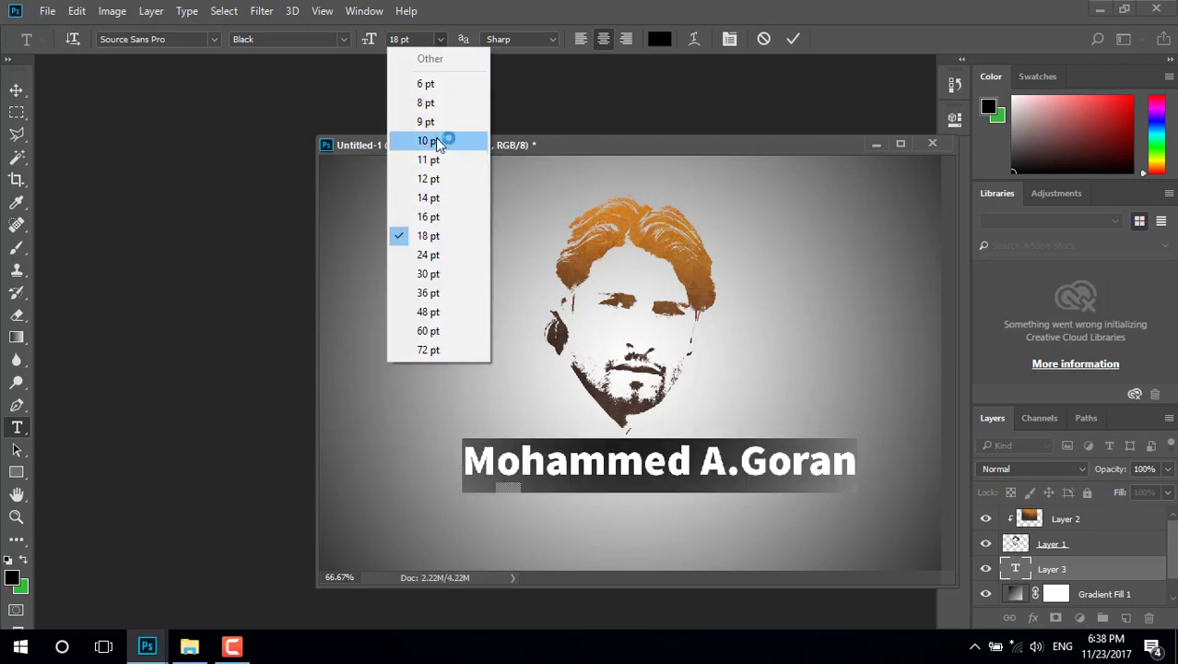
pyautogui.click(429, 140)
pyautogui.click(15, 89)
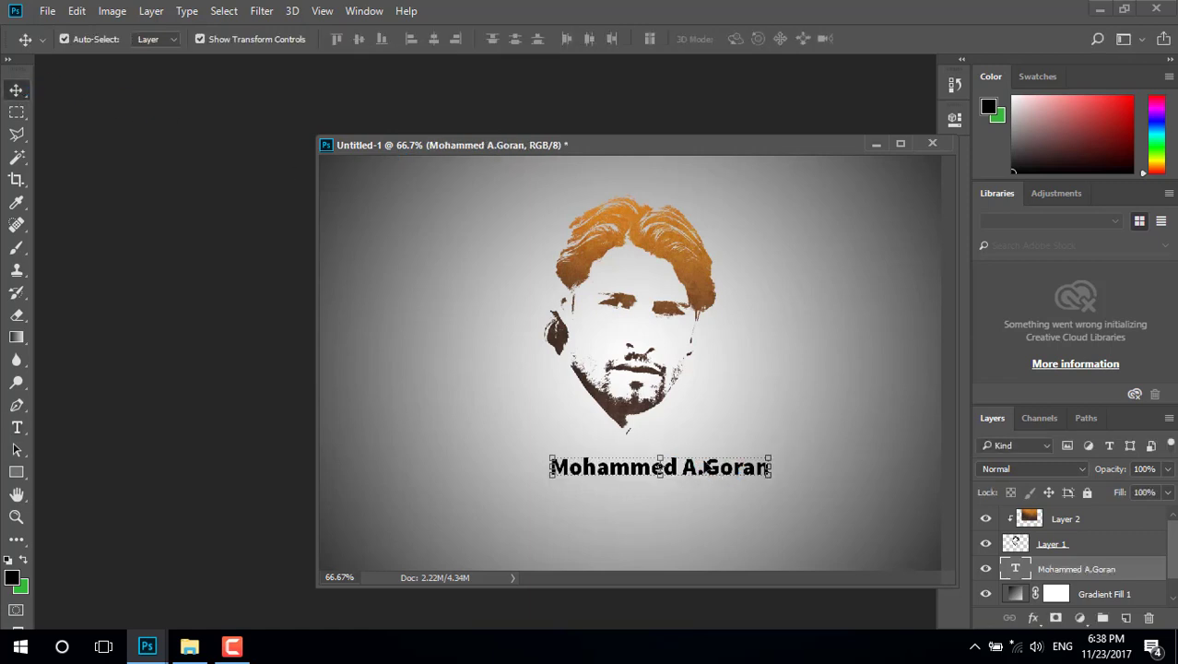
pyautogui.moveTo(721, 471); pyautogui.dragTo(691, 455)
# Select the whole name and preview several fonts on it
pyautogui.click(16, 427)
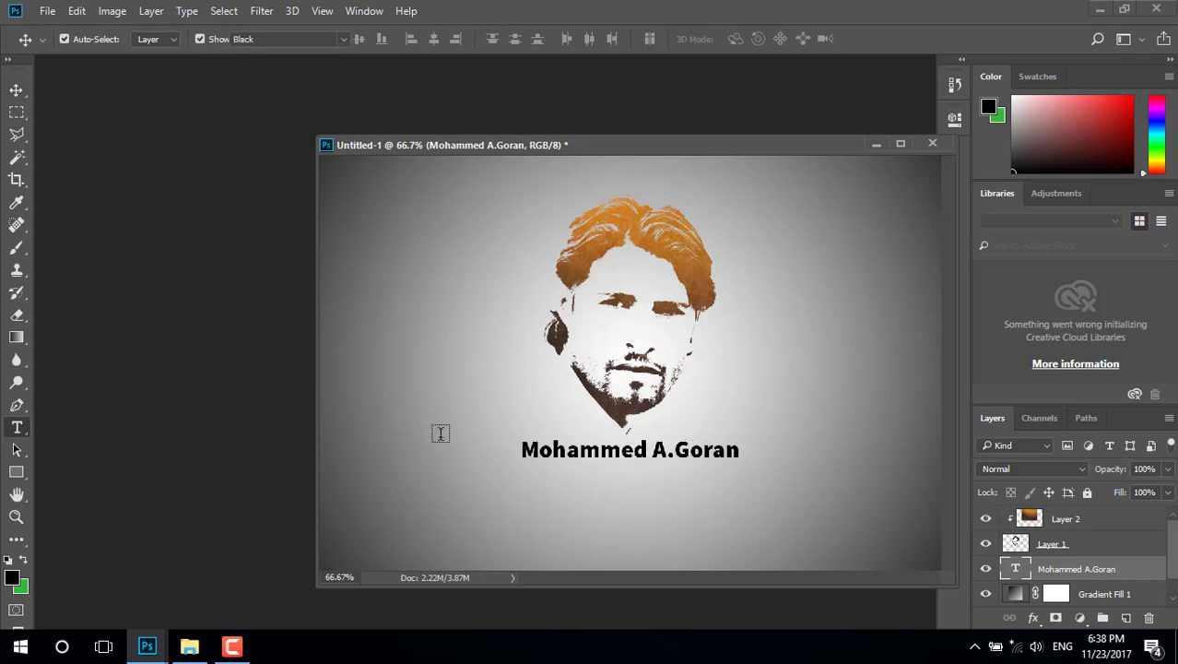
pyautogui.tripleClick(666, 453)
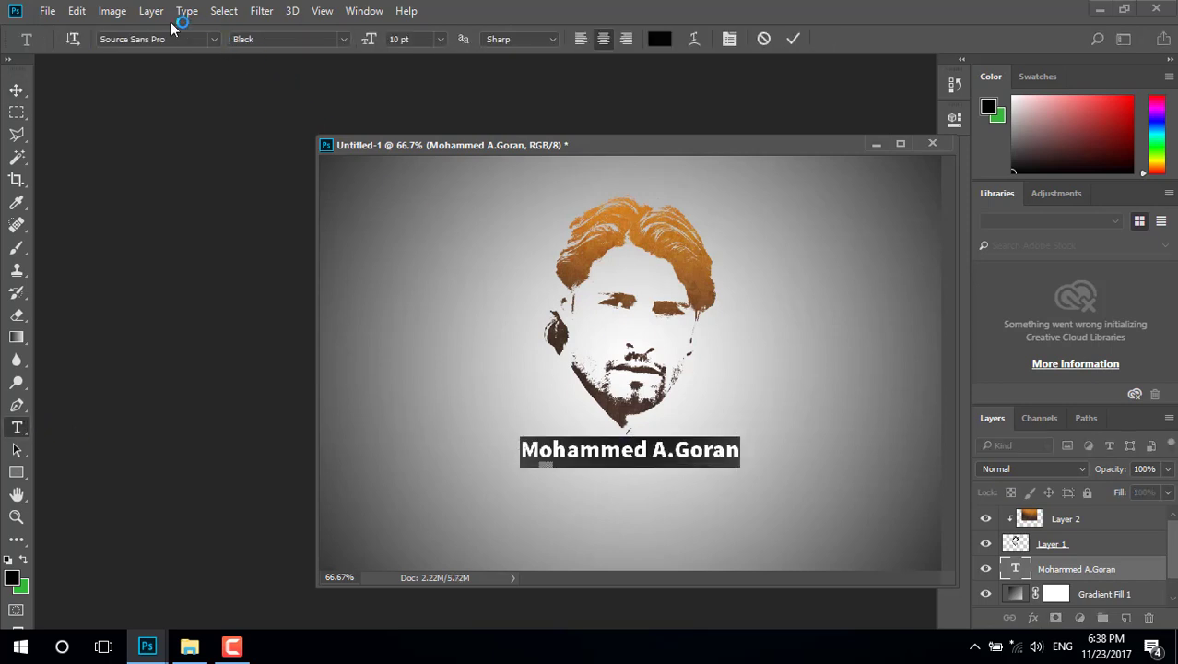
pyautogui.click(167, 39)
pyautogui.press('Down')
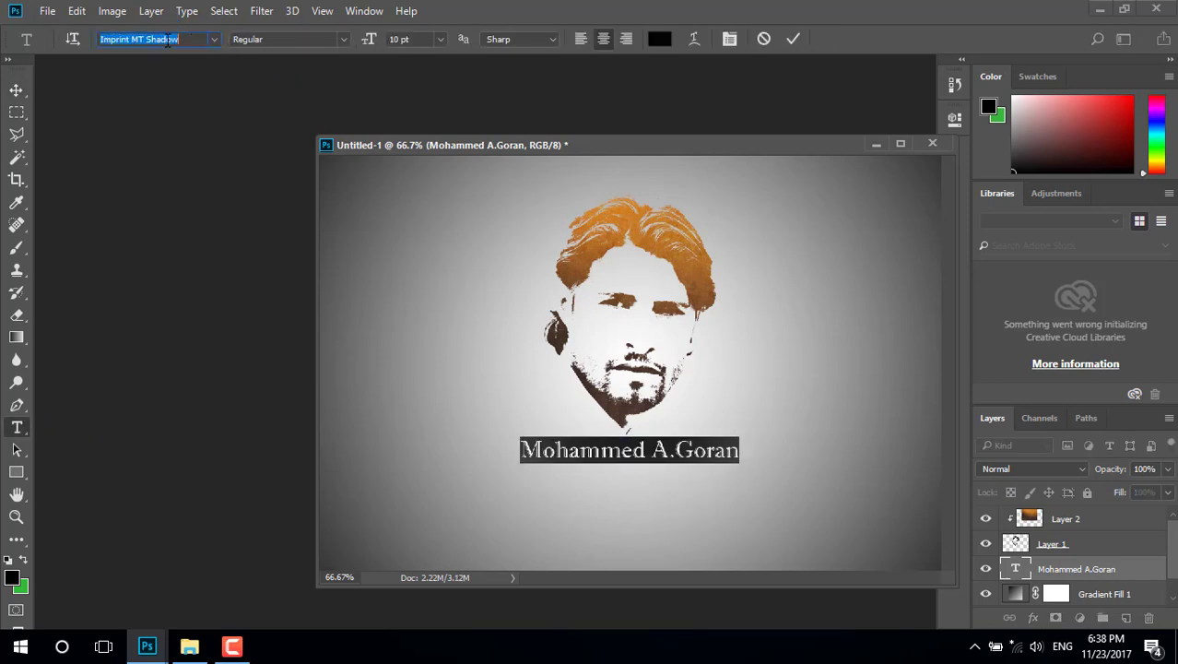
pyautogui.press('Down')
pyautogui.press('Down')
pyautogui.press('Down')
pyautogui.press('Down')
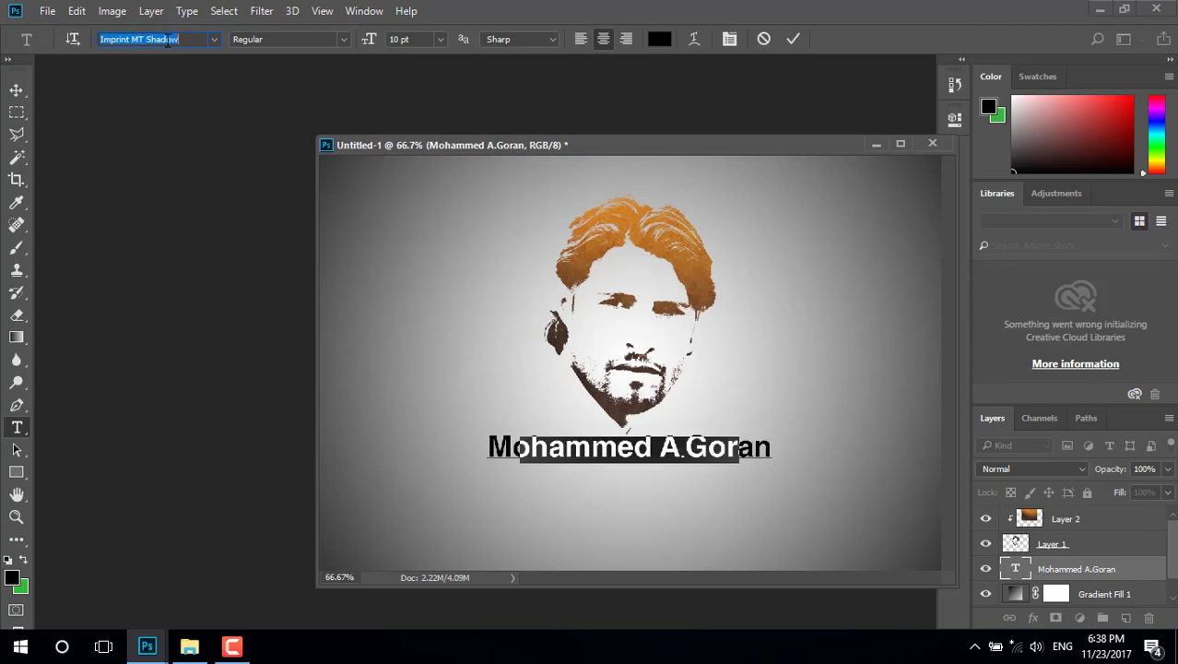
pyautogui.press('Down')
pyautogui.press('Down')
pyautogui.press('Down')
pyautogui.press('Down')
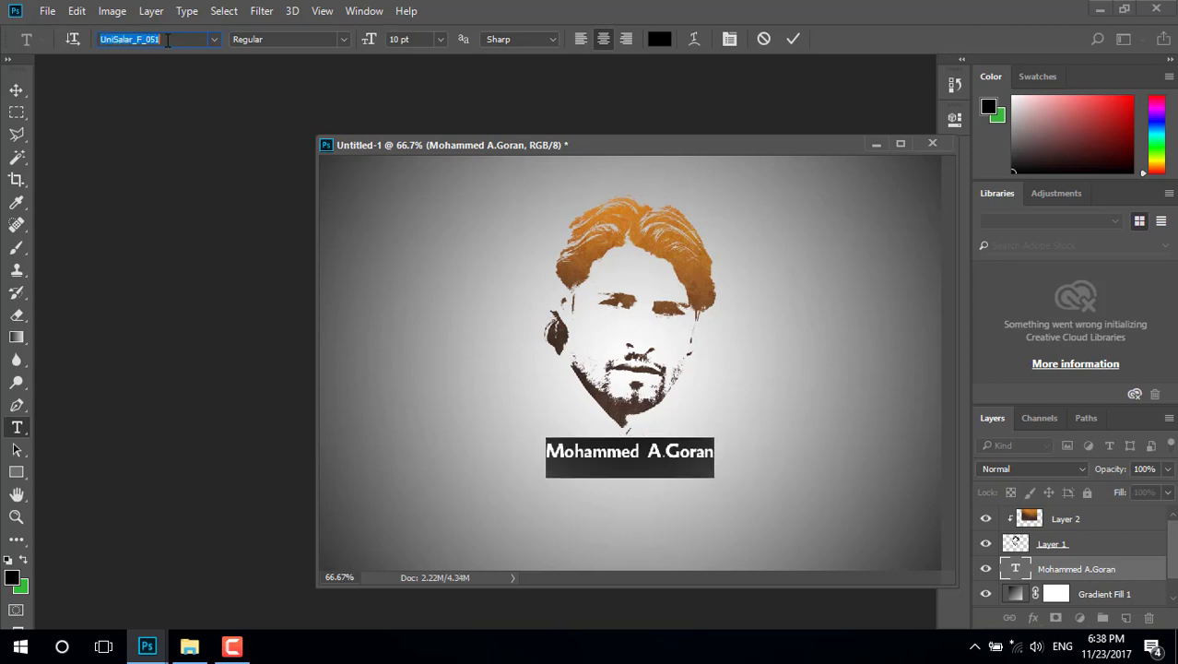
pyautogui.press('Down')
pyautogui.press('Down')
pyautogui.press('Up')
pyautogui.press('Up')
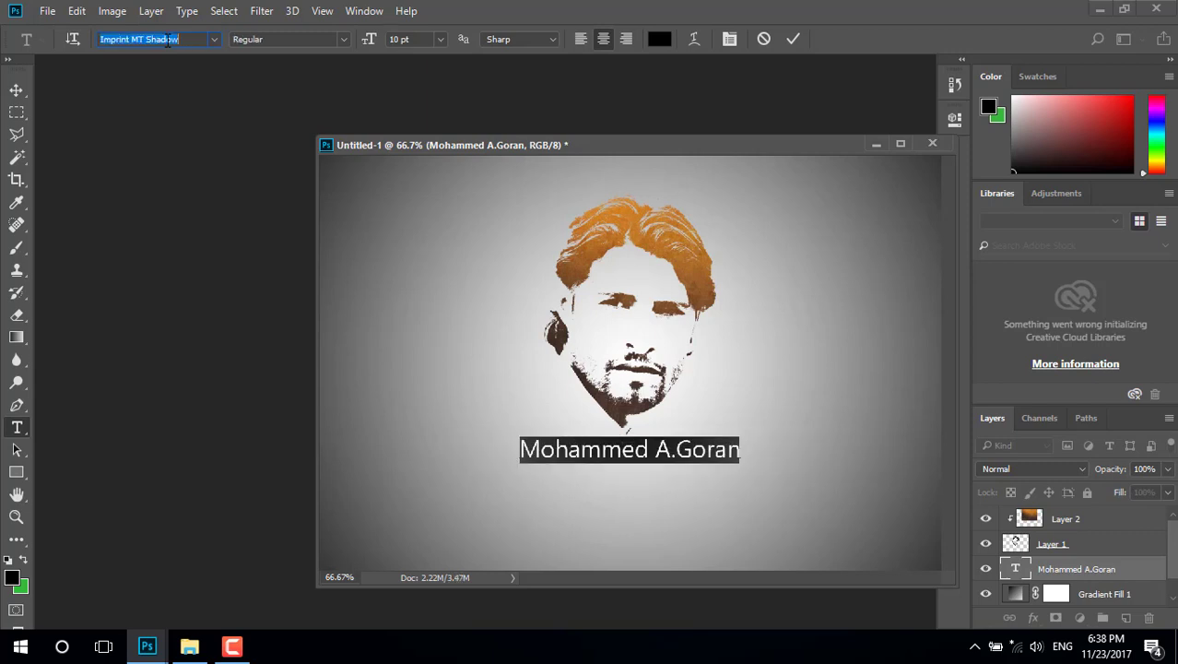
pyautogui.press('Up')
pyautogui.press('Up')
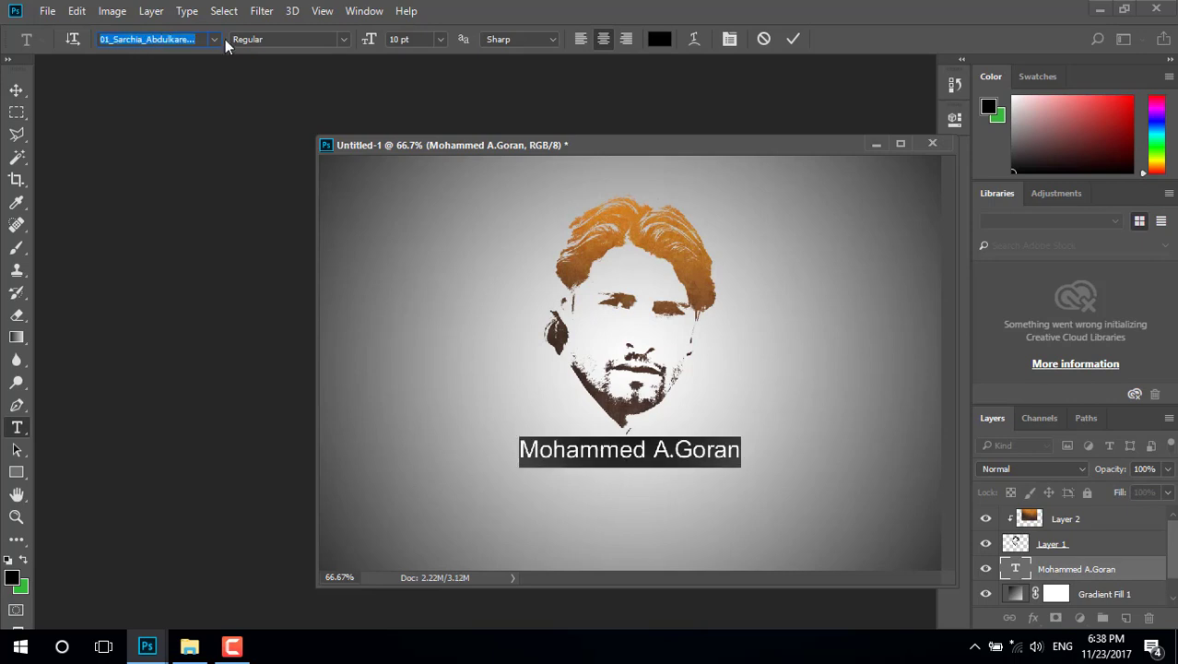
# Apply the Forte script font to the name and commit the change
pyautogui.click(213, 42)
pyautogui.scroll(-15, 369, 240)
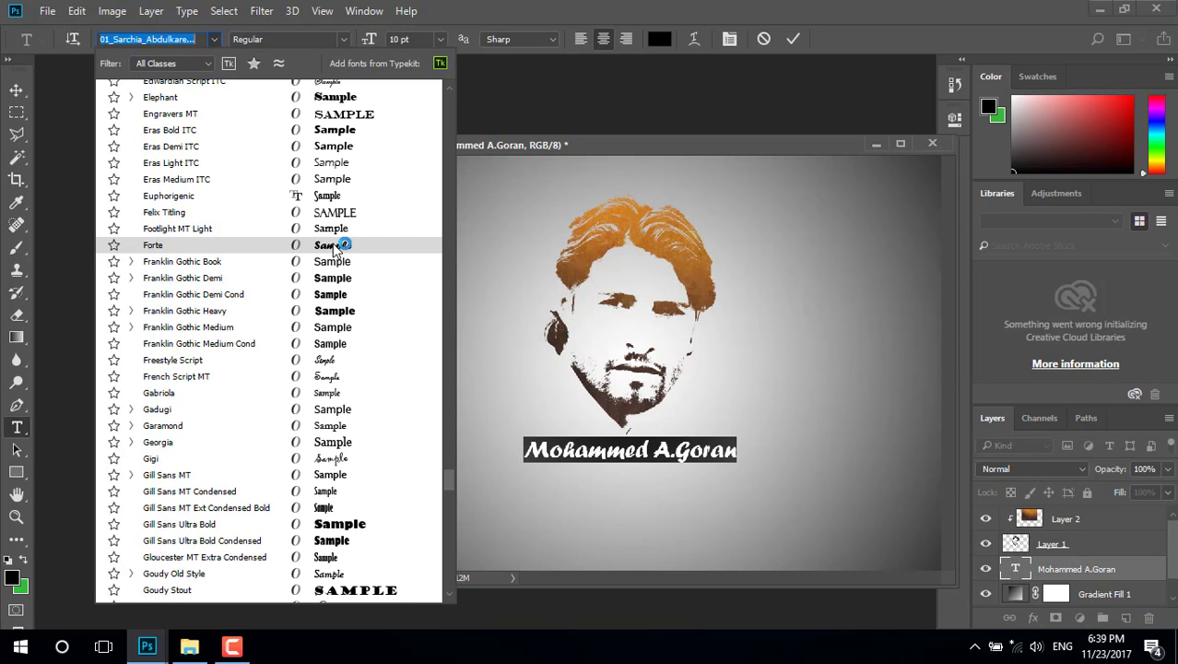
pyautogui.click(337, 247)
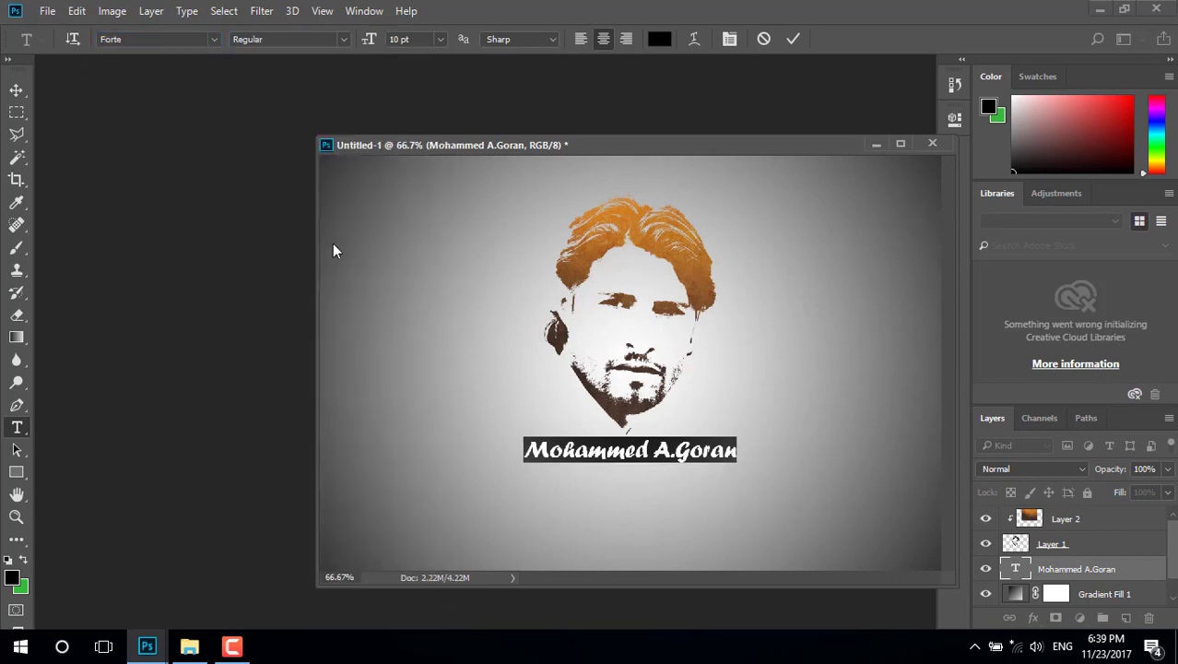
pyautogui.click(15, 90)
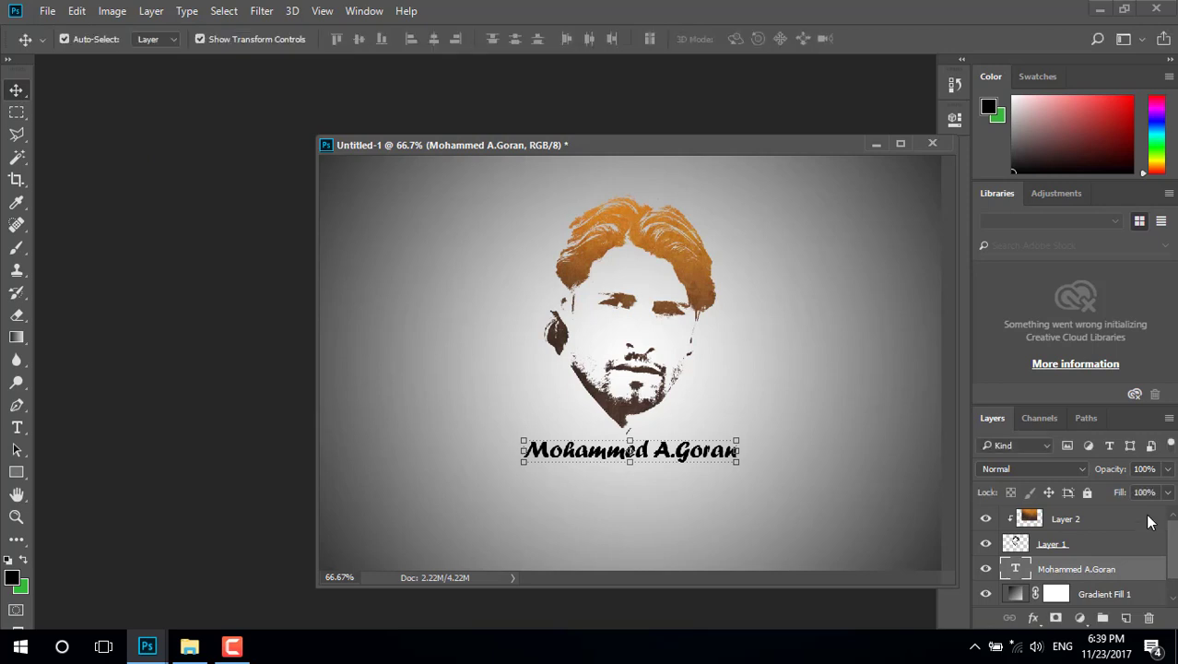
# Lower the name layer's fill to 84% so the lettering looks dark grey
pyautogui.click(1168, 492)
pyautogui.moveTo(1167, 514)
pyautogui.mouseDown()
pyautogui.moveTo(1132, 518)
pyautogui.moveTo(1157, 521)
pyautogui.mouseUp()
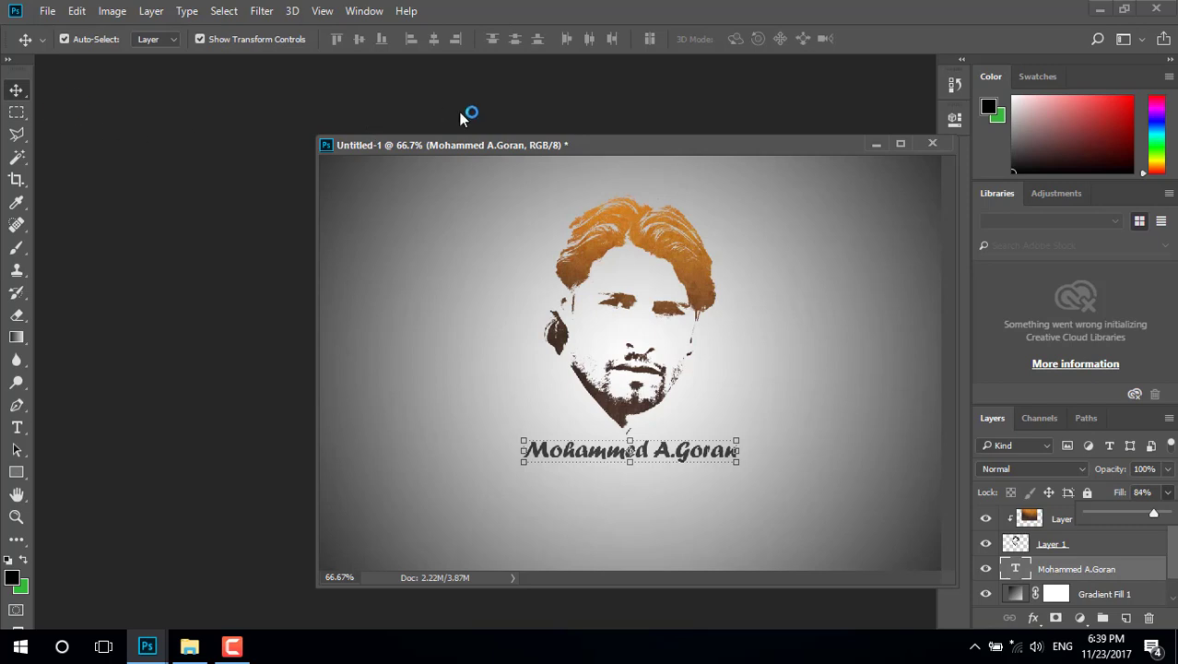
pyautogui.click(480, 148)
pyautogui.moveTo(517, 148); pyautogui.dragTo(351, 86)
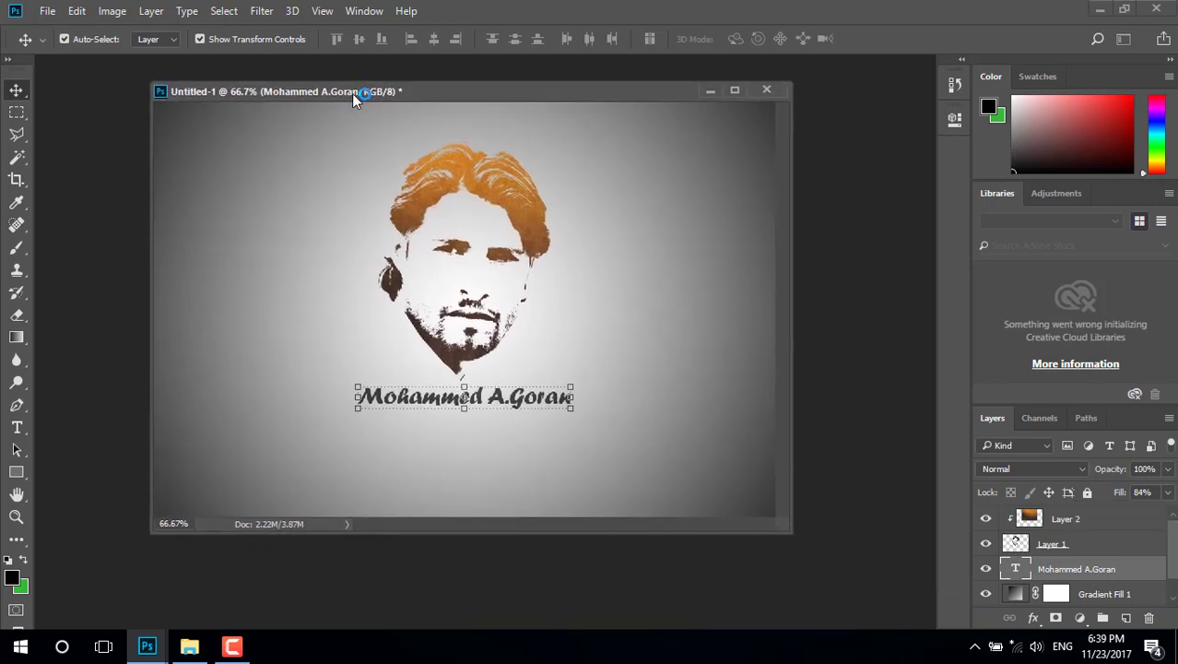